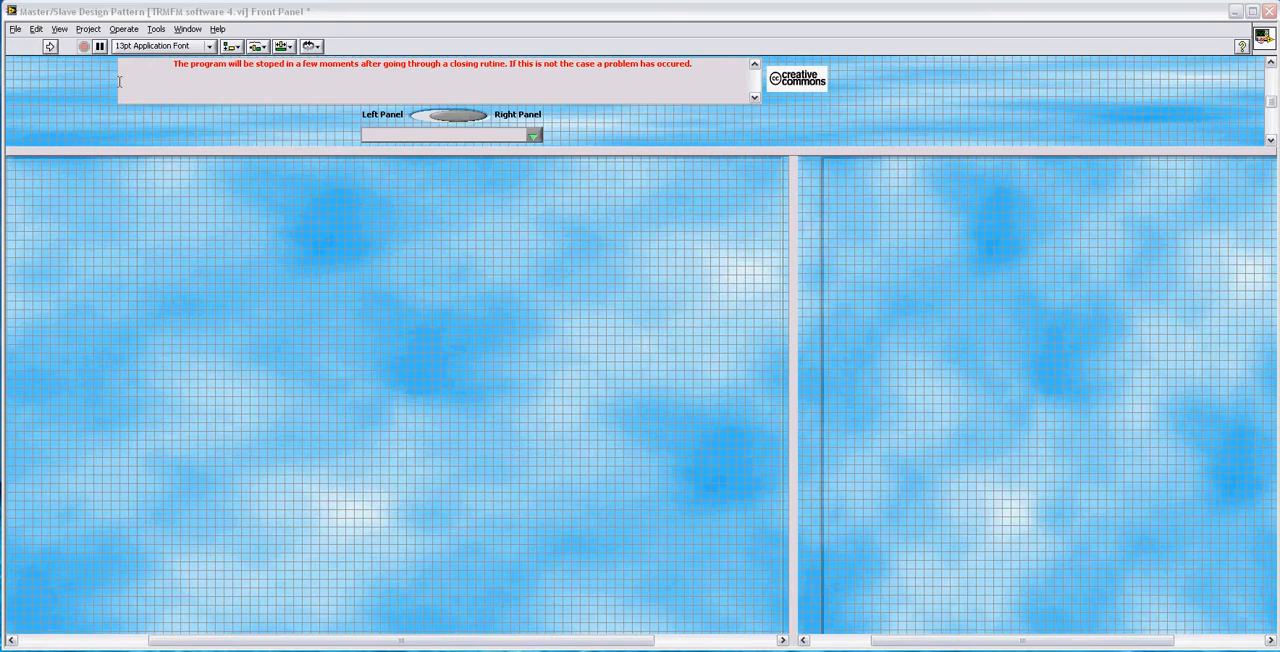
Step: Run the Master/Slave Design Pattern VI and open the application configuration dialog
click(50, 46)
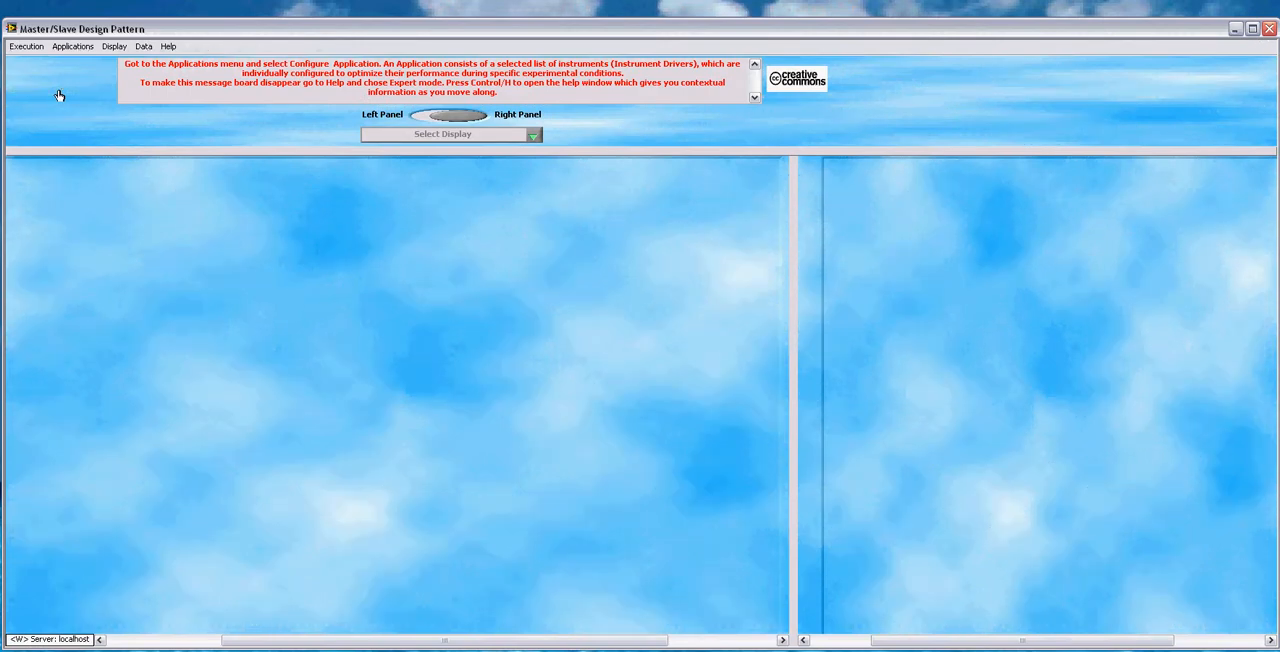
click(72, 46)
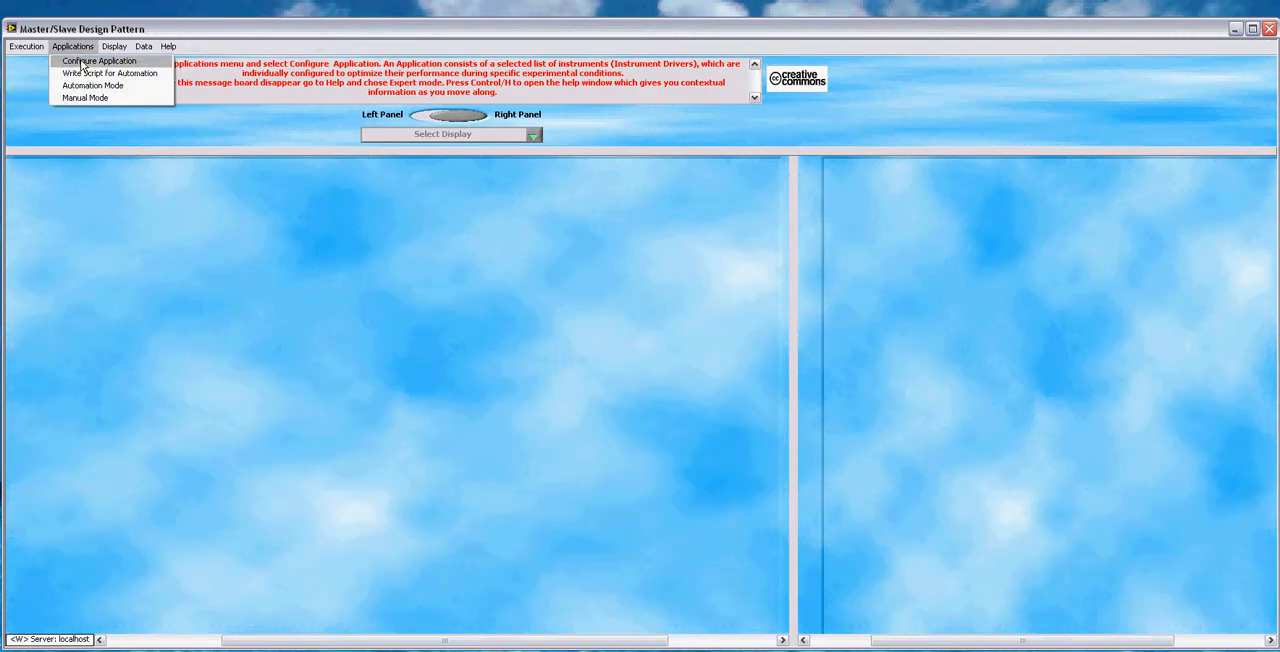
click(82, 63)
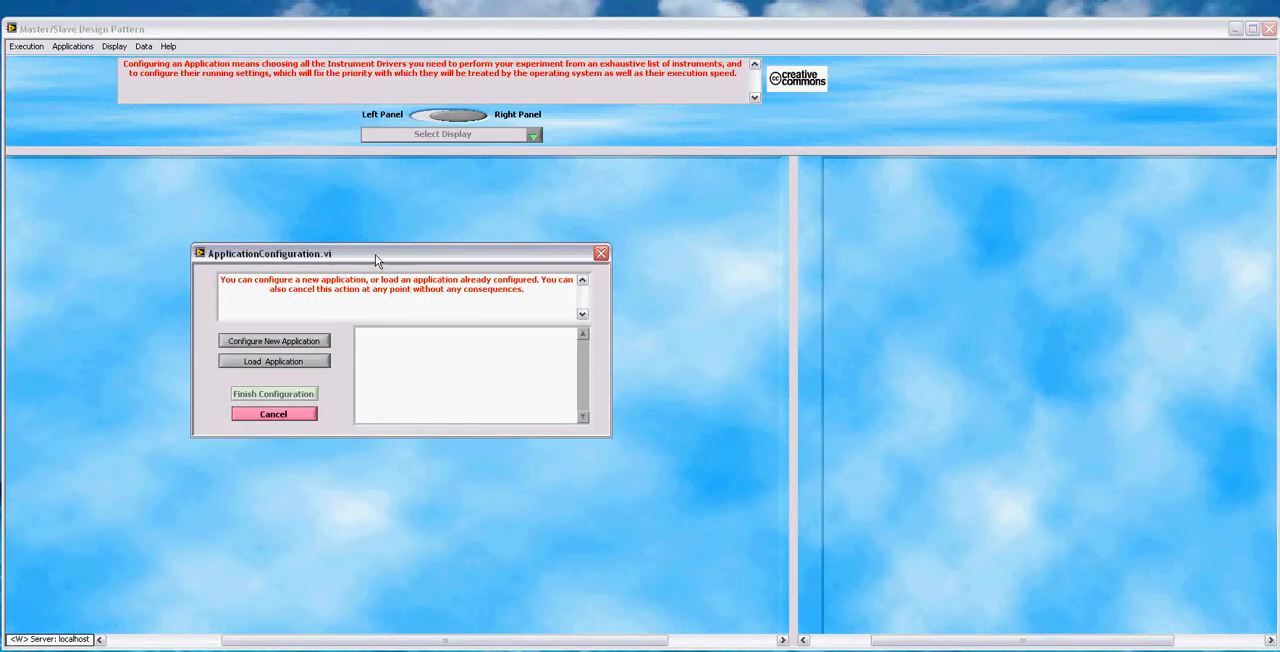
drag(375, 250, 362, 237)
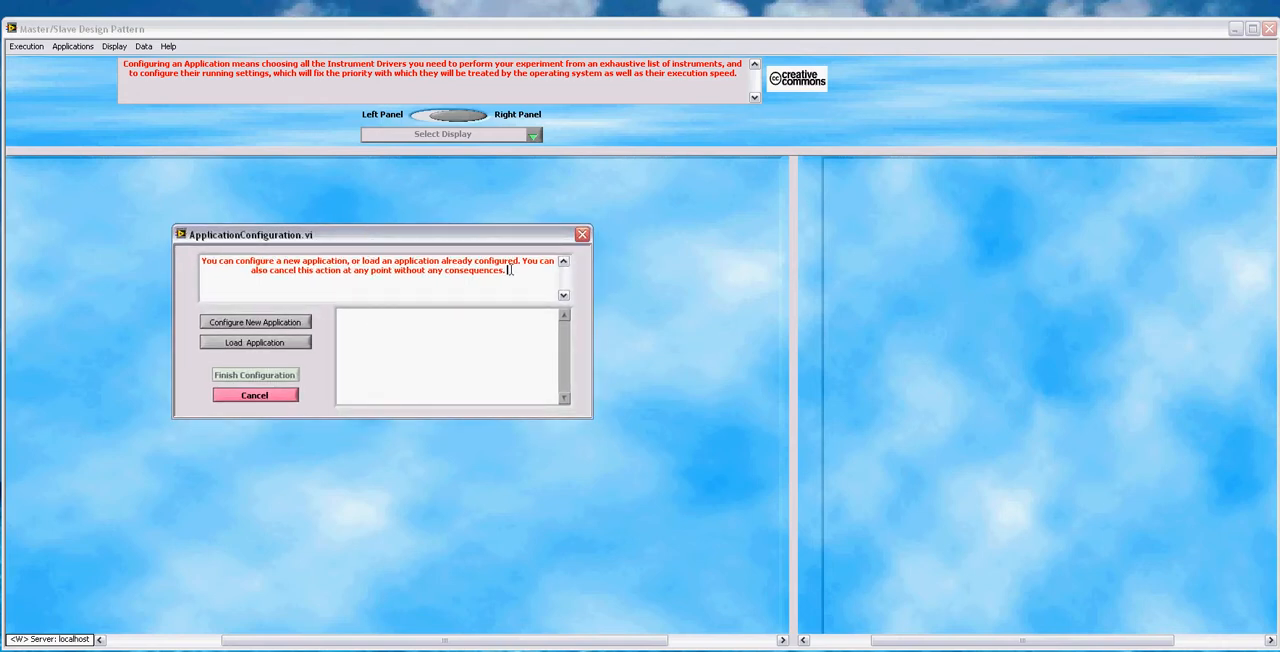
drag(512, 270, 198, 262)
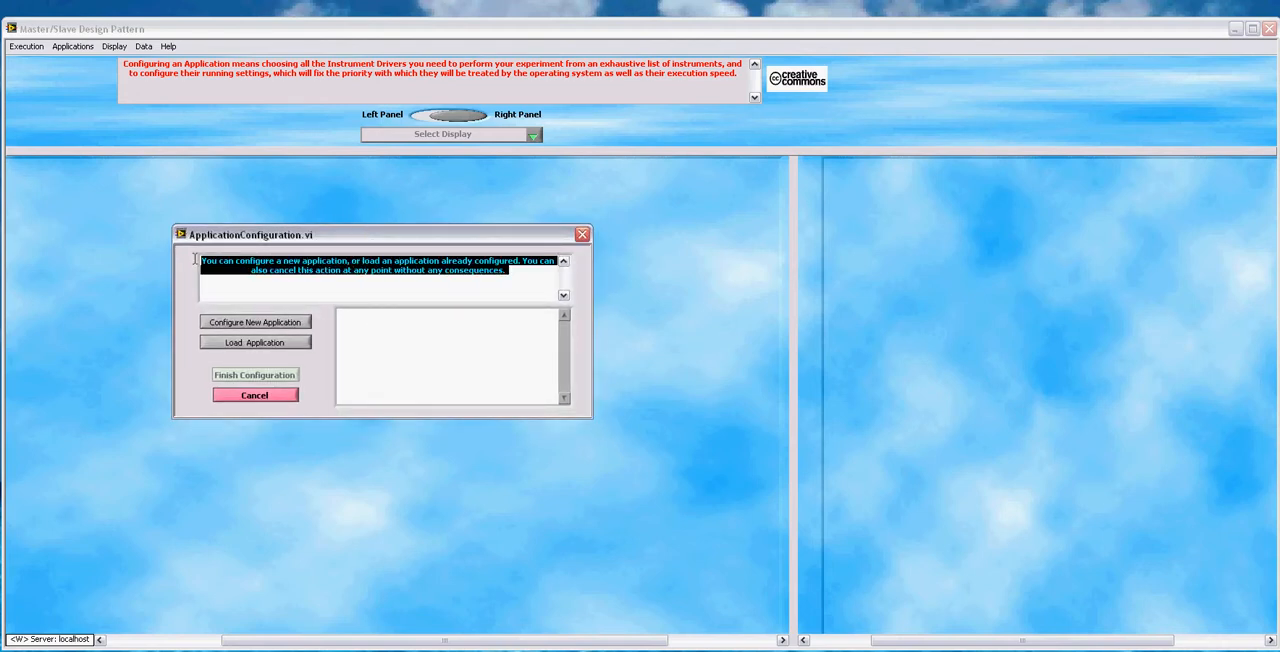
click(384, 287)
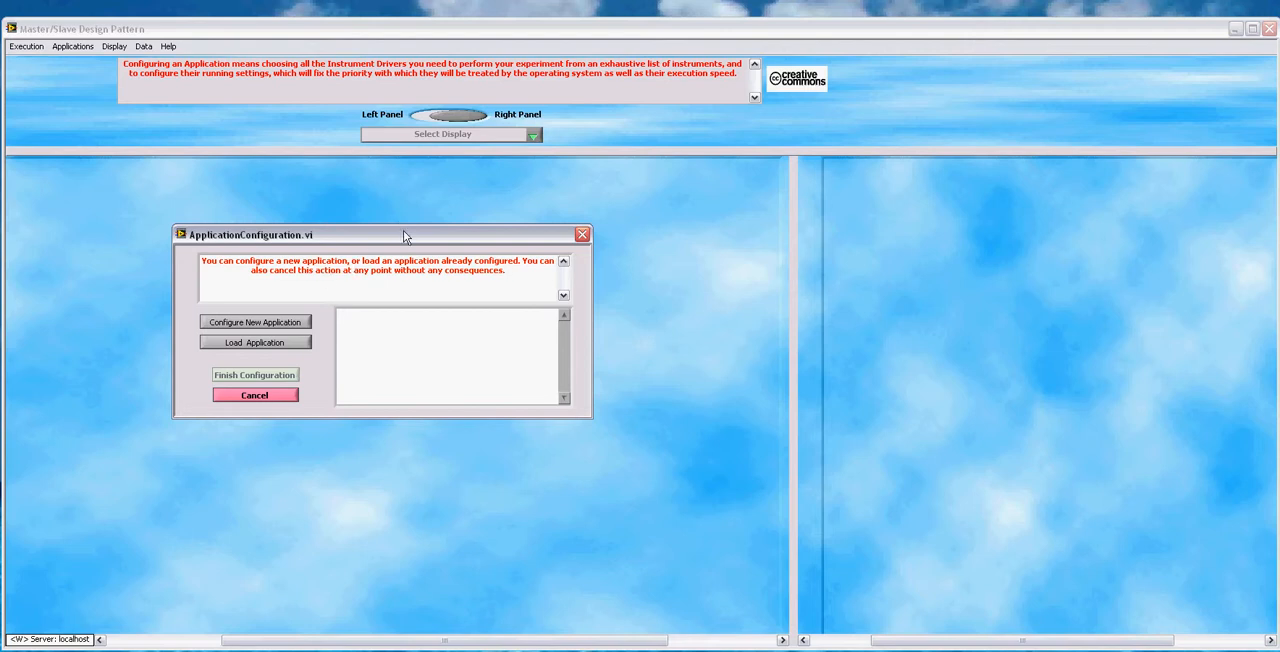
Step: Start a new application configuration and save its configuration file as "CCD Piezo Perfusion"
click(293, 323)
drag(704, 227, 683, 207)
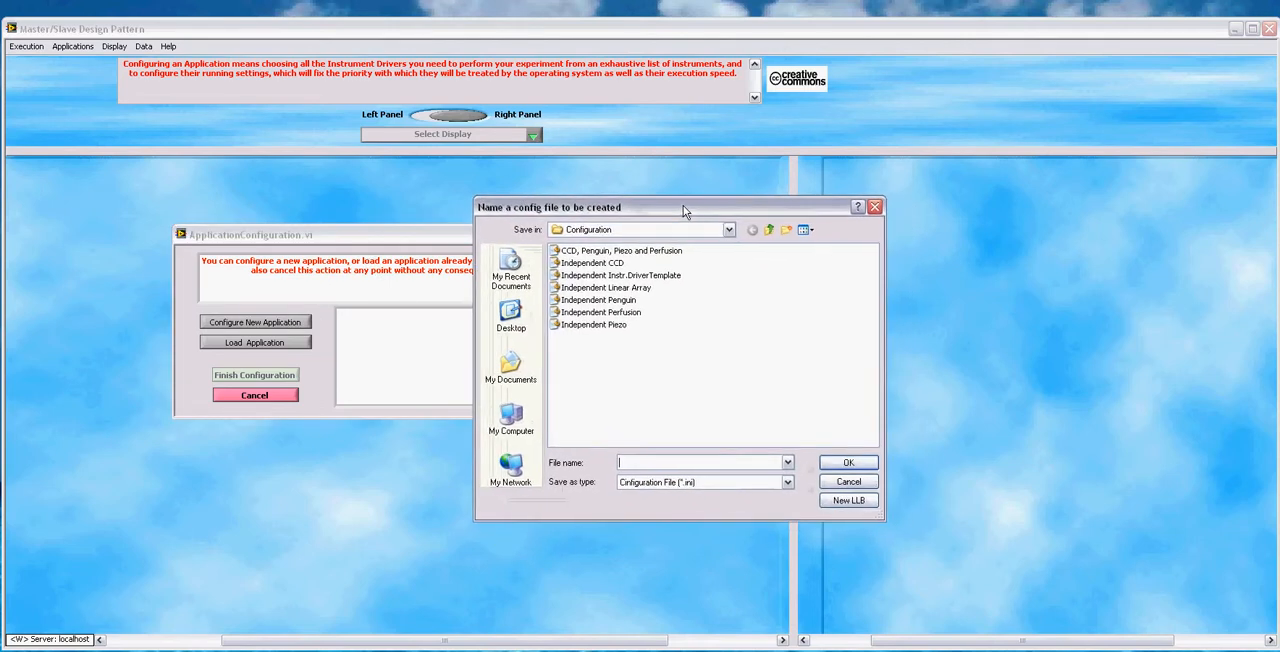
click(705, 461)
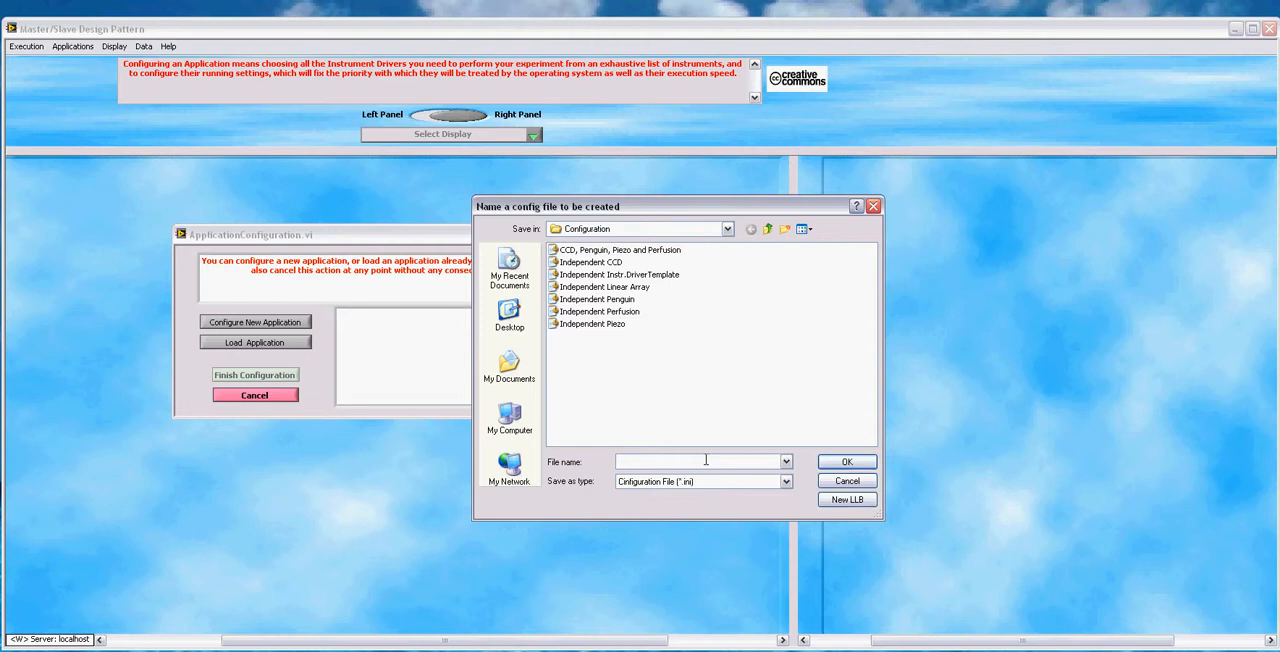
text(CCD Piezo)
text(Perfution)
key(BackSpace)
key(BackSpace)
key(BackSpace)
key(BackSpace)
text(sion)
drag(754, 461, 592, 463)
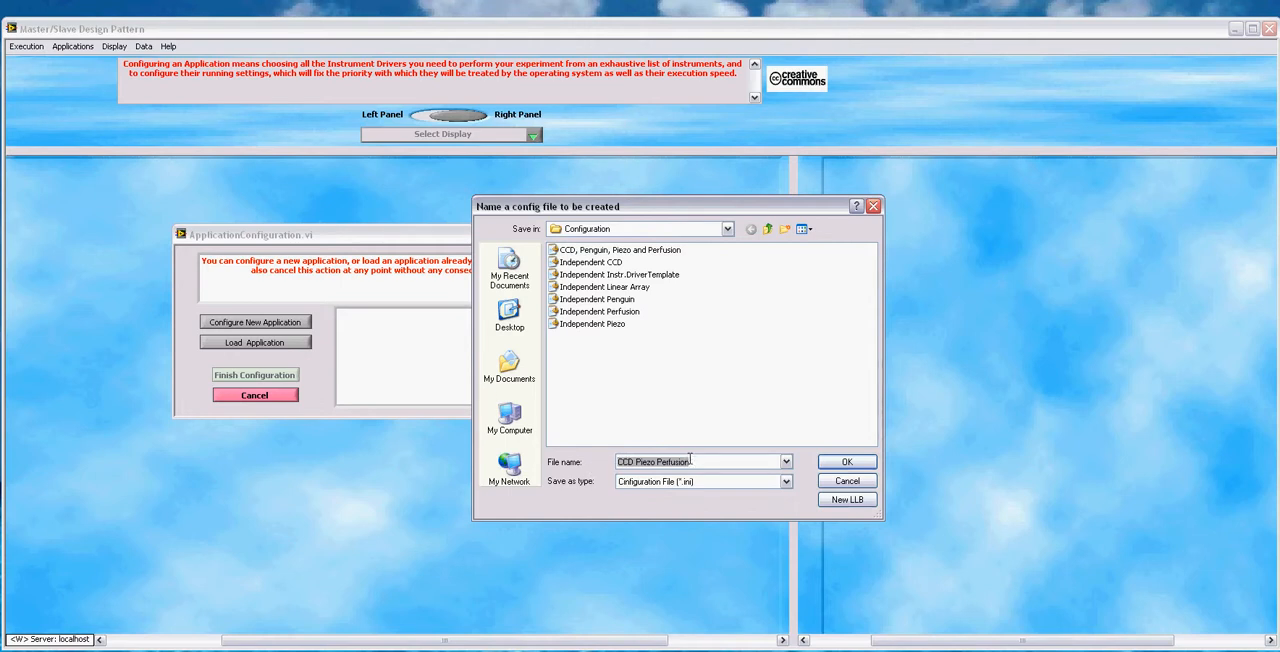
click(690, 460)
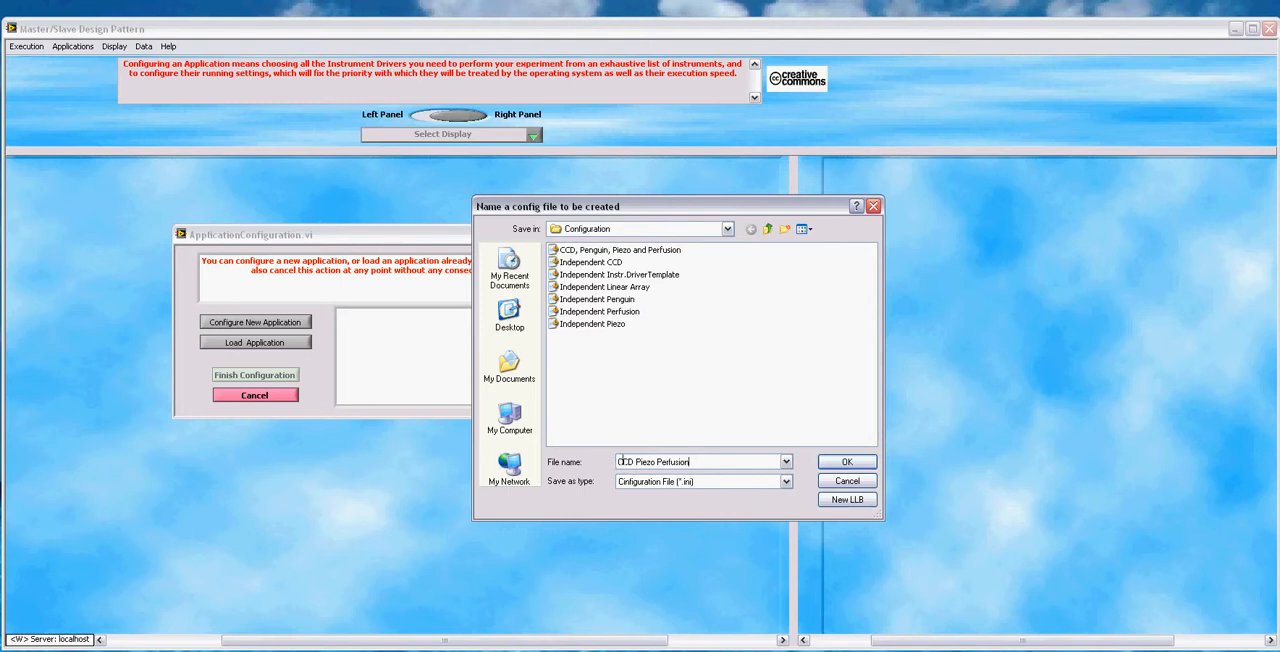
click(848, 462)
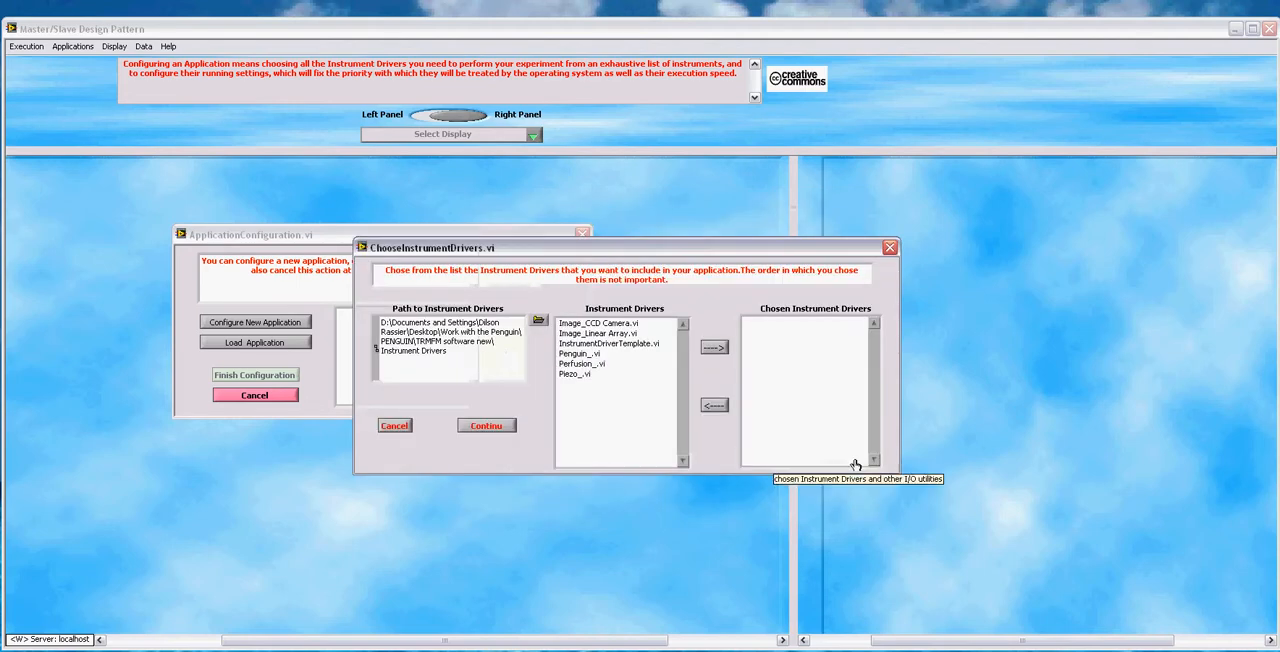
Step: Add Image_CCD Camera.vi, Piezo_.vi and Perfusion_.vi to the chosen instrument drivers
drag(762, 247, 766, 267)
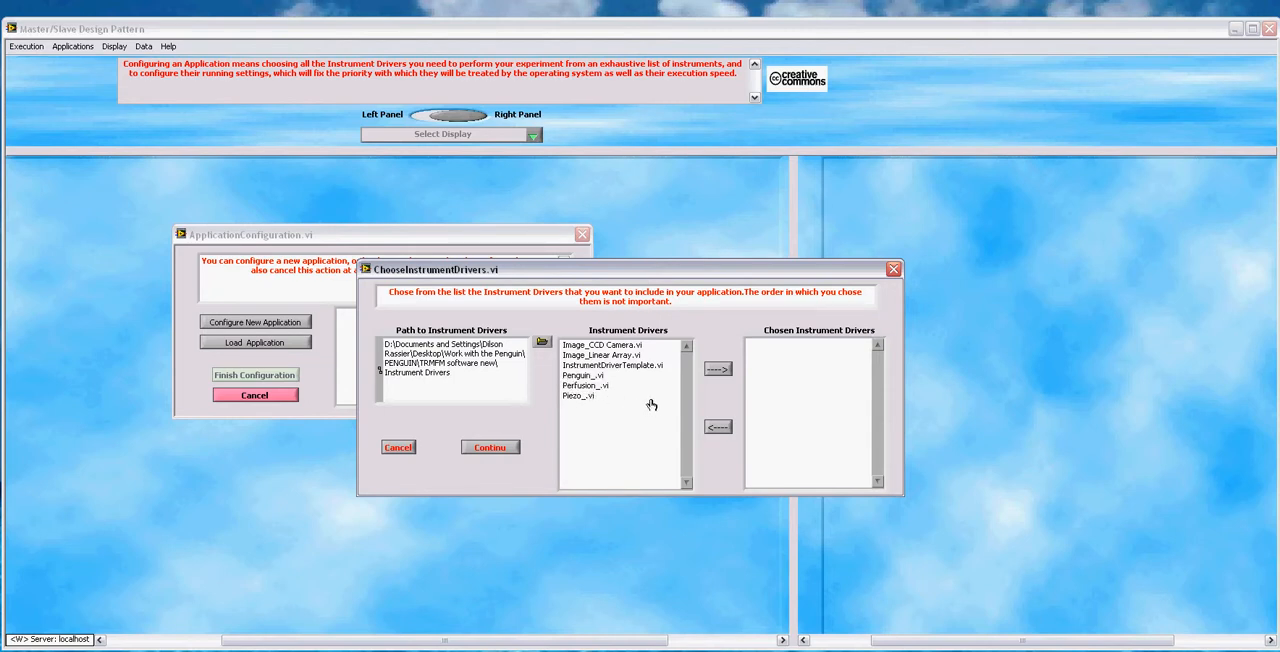
click(608, 345)
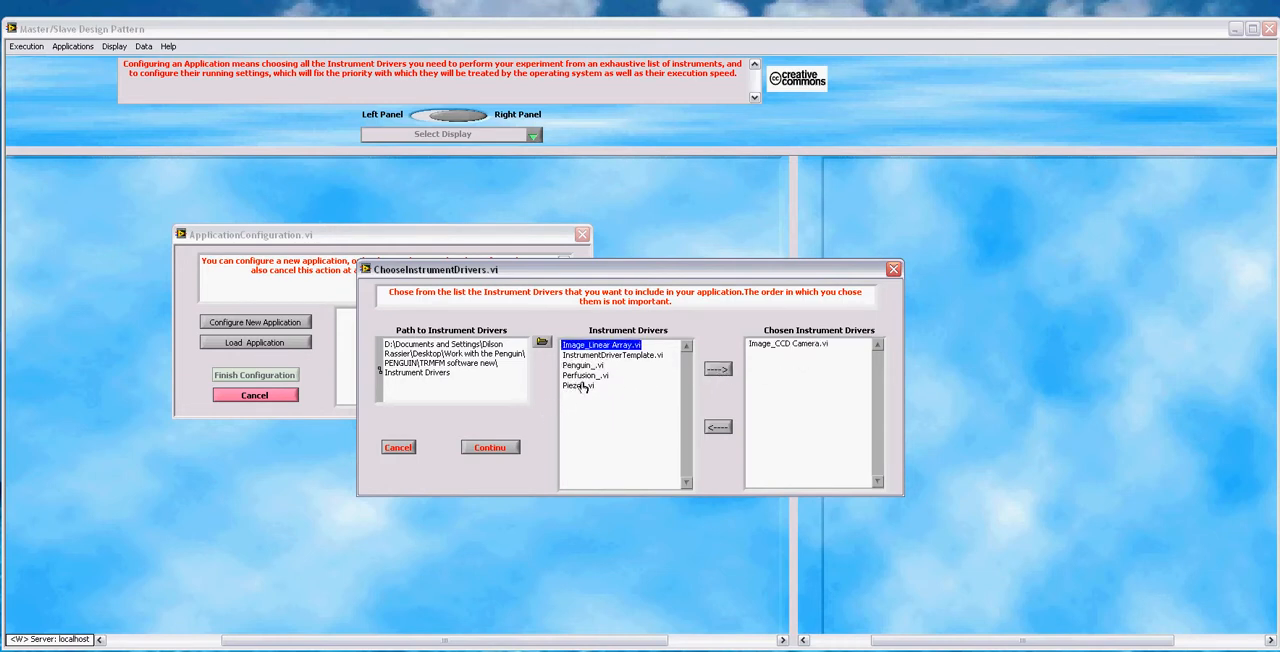
click(578, 386)
click(716, 370)
click(588, 377)
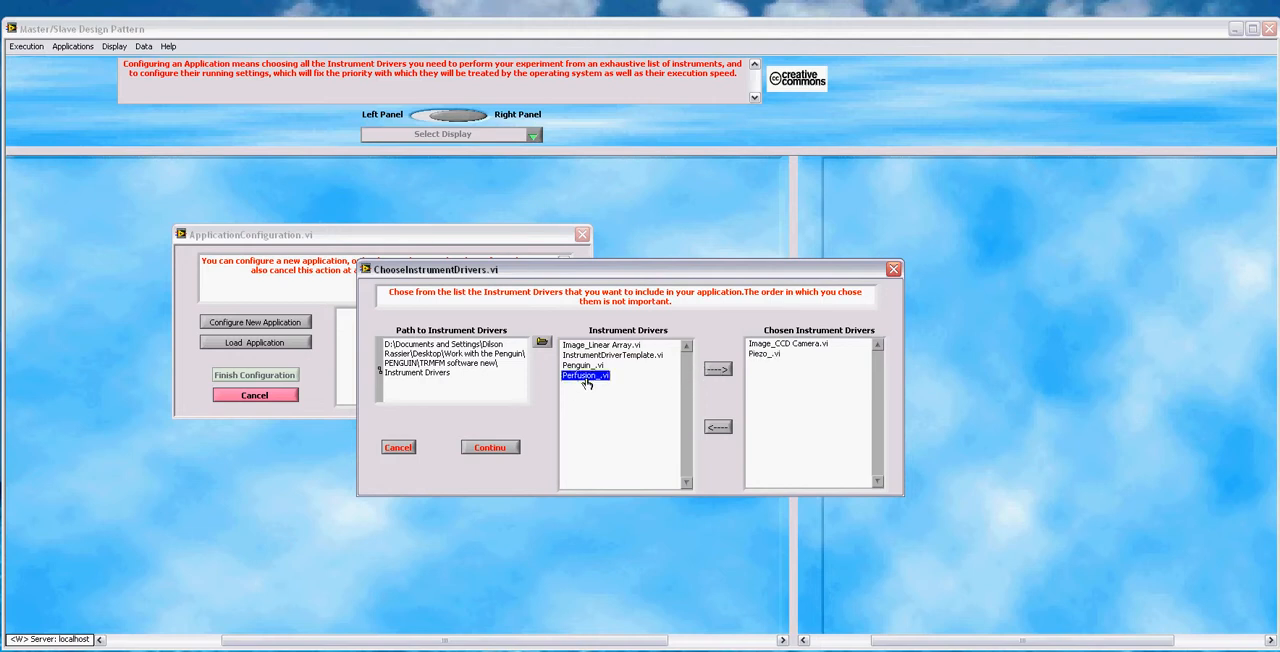
click(717, 369)
Step: Remove Perfusion_.vi from the chosen instrument drivers and add it back
click(773, 366)
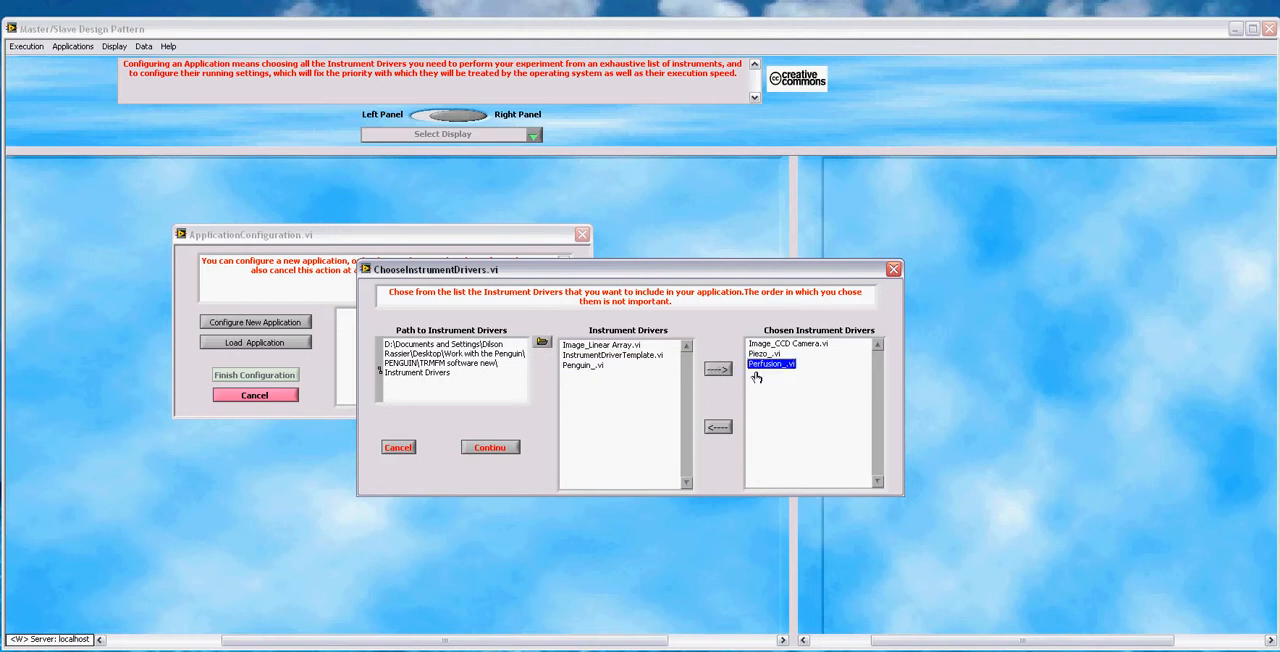
click(718, 428)
click(573, 378)
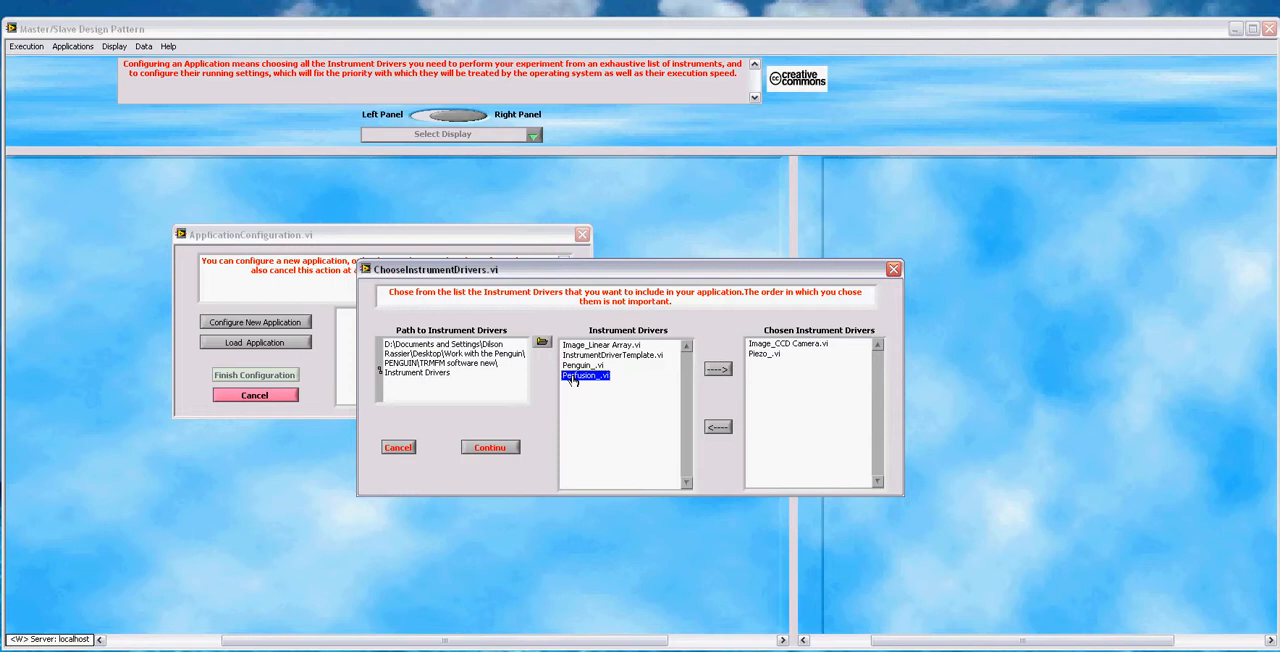
click(714, 370)
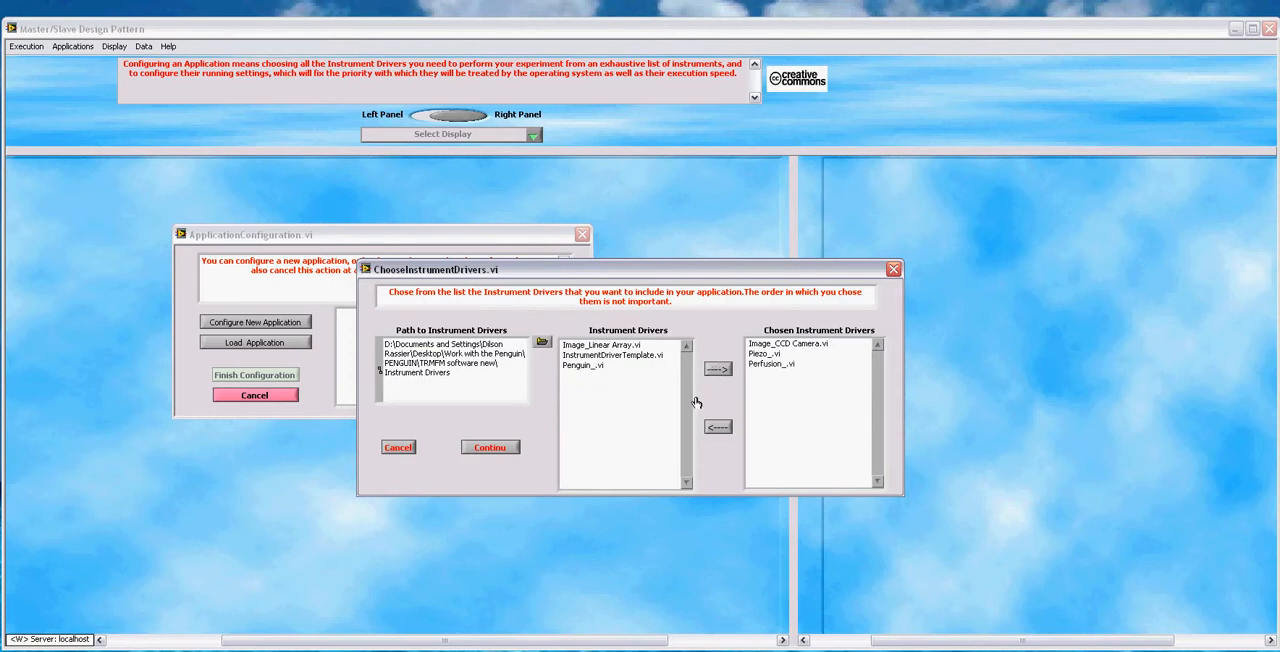
Step: Accept the chosen drivers and open the configuration parameters of the Image_CCD Camera.vi driver
click(472, 451)
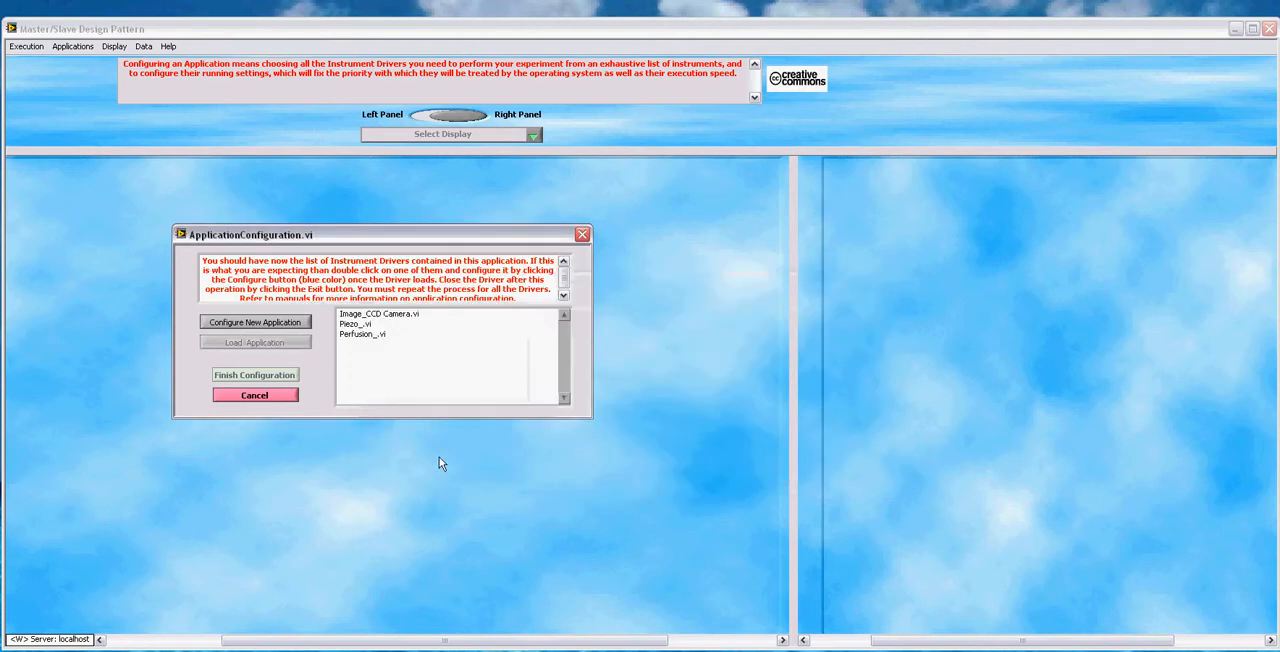
drag(463, 240, 601, 230)
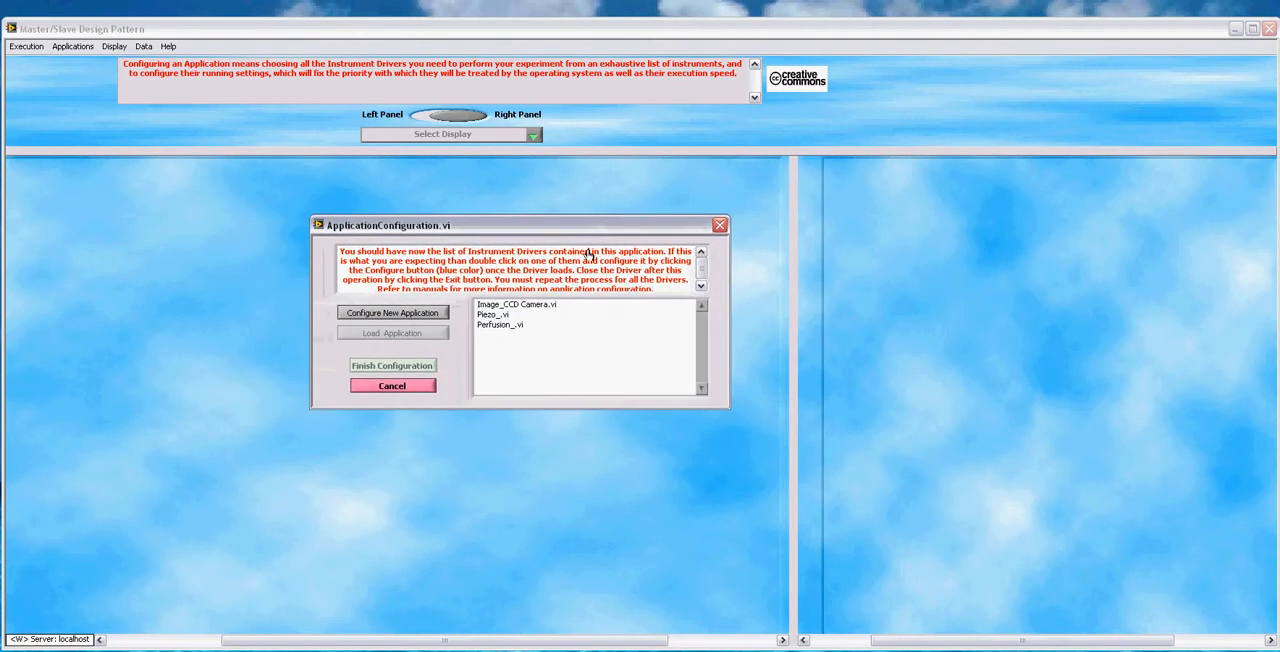
double_click(538, 305)
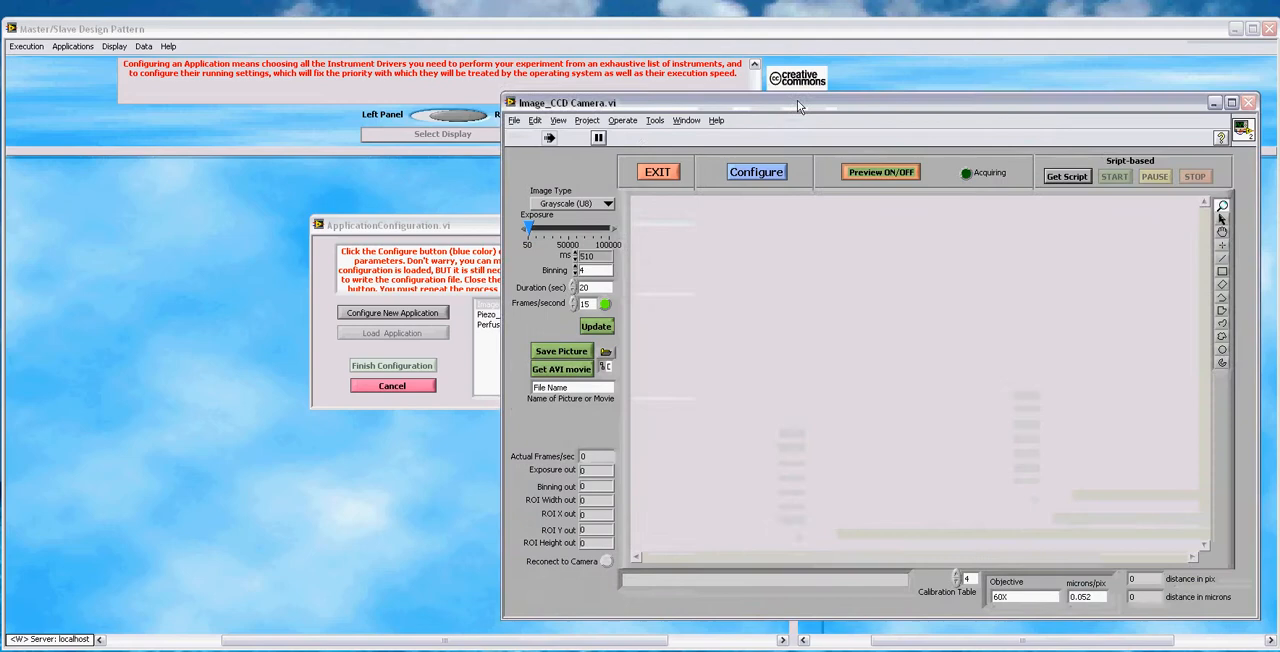
drag(797, 100, 630, 96)
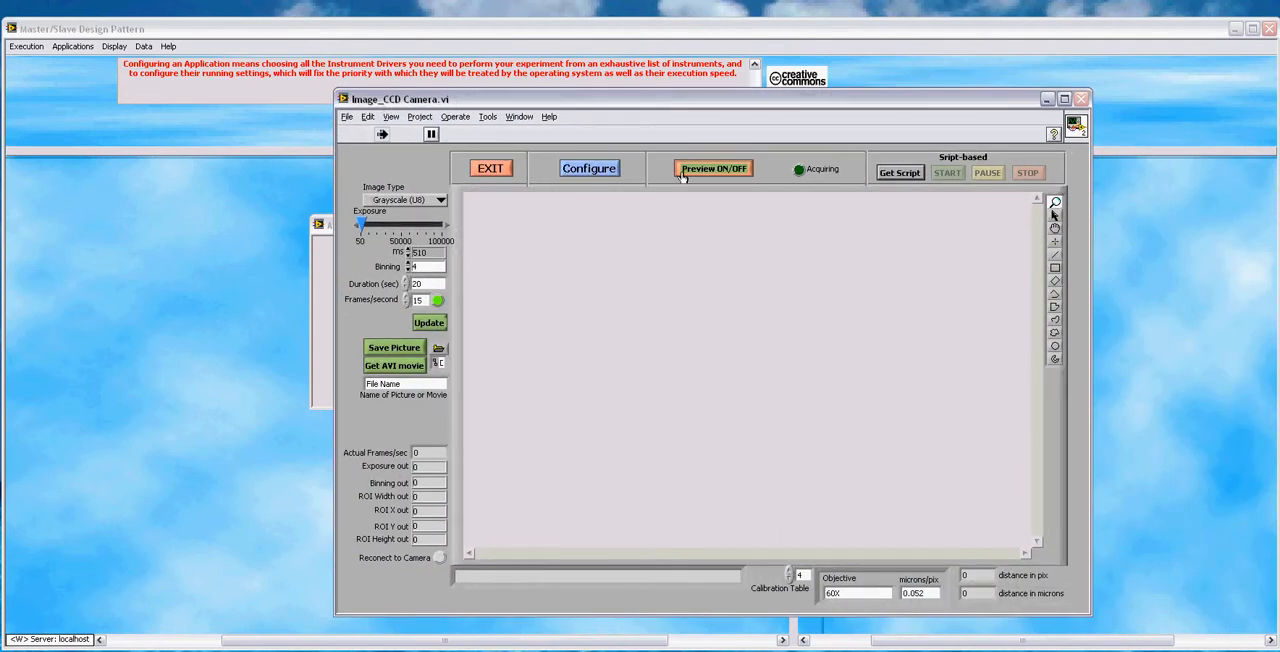
click(600, 170)
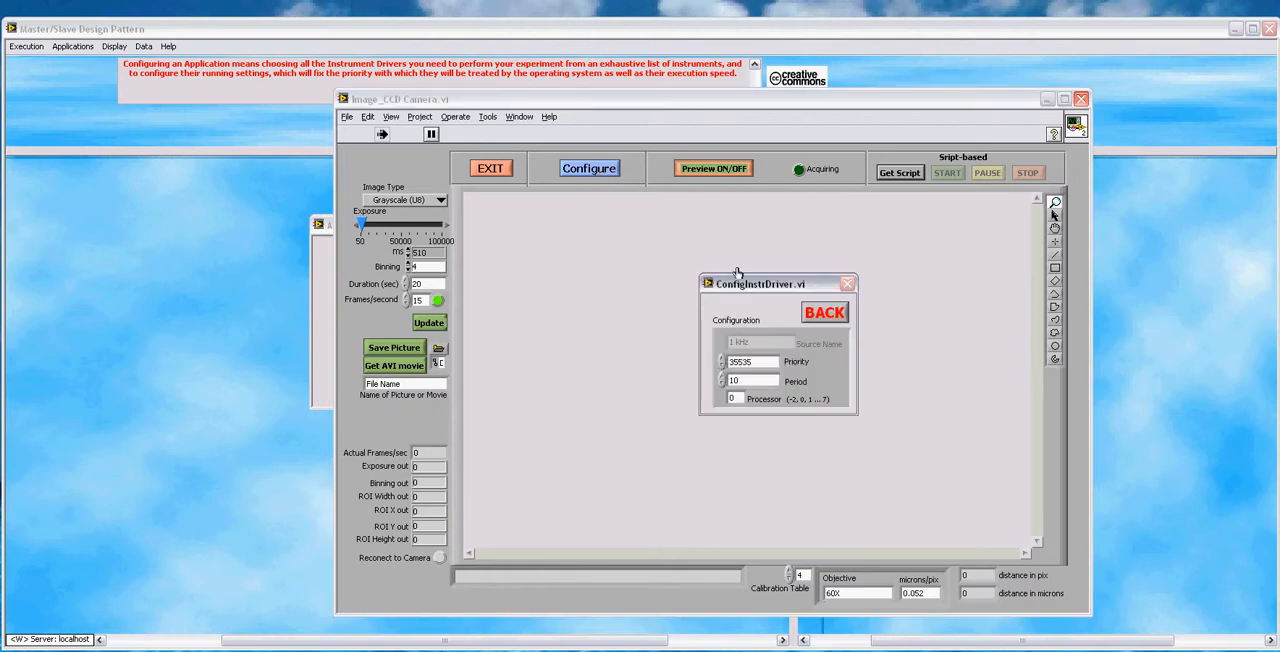
Step: Set the CCD camera driver's execution priority to 55535
drag(756, 284, 697, 219)
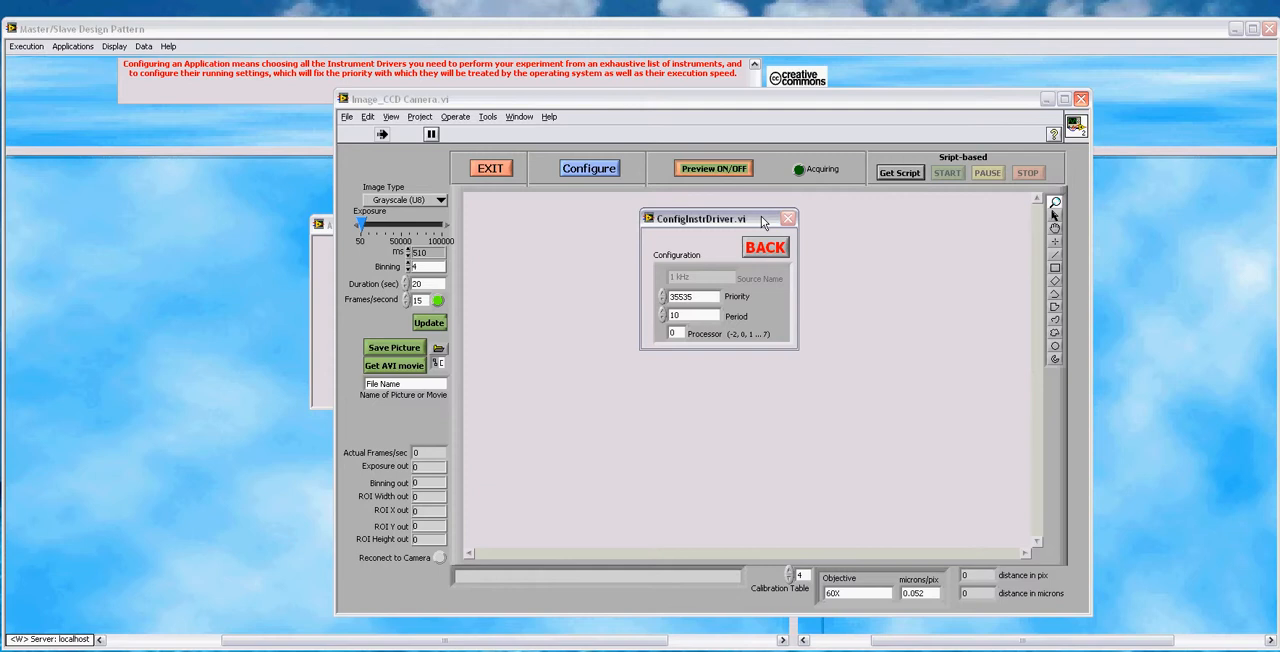
drag(704, 296, 651, 296)
text(99999999)
click(791, 301)
drag(700, 296, 655, 297)
click(646, 273)
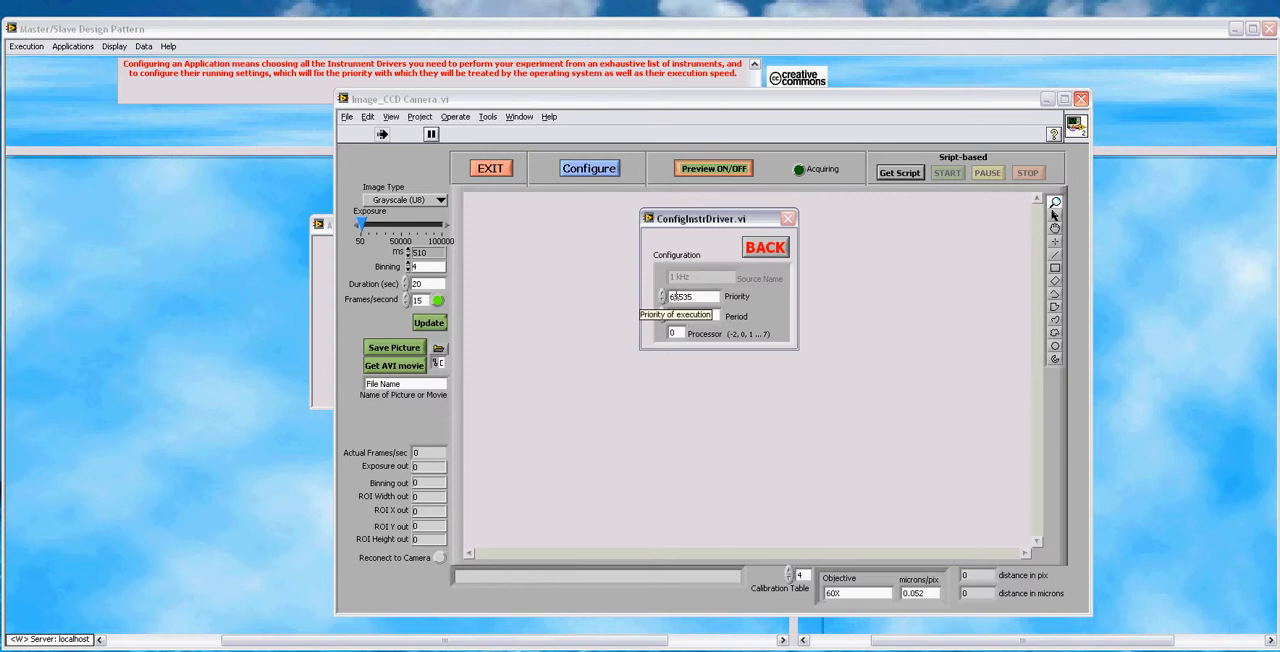
drag(674, 296, 669, 296)
text(5)
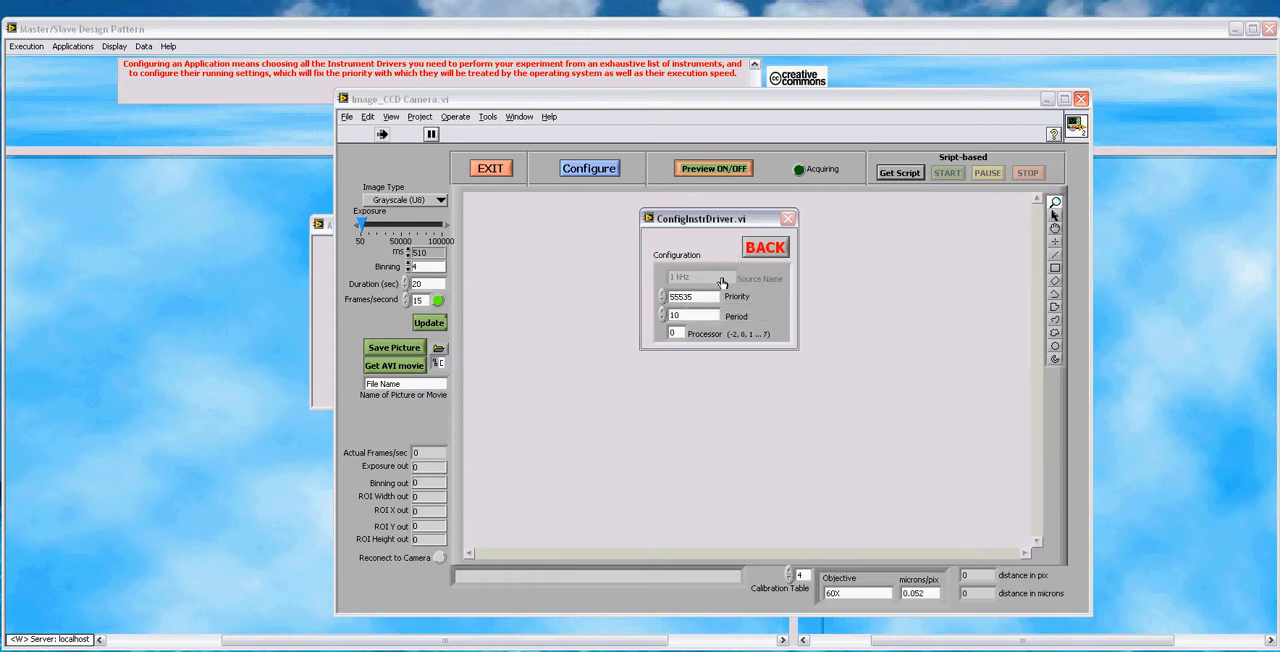
Step: Set the CCD camera driver's period to 40 and processor to -2, and close its configuration
double_click(685, 315)
text(40)
drag(682, 333, 656, 334)
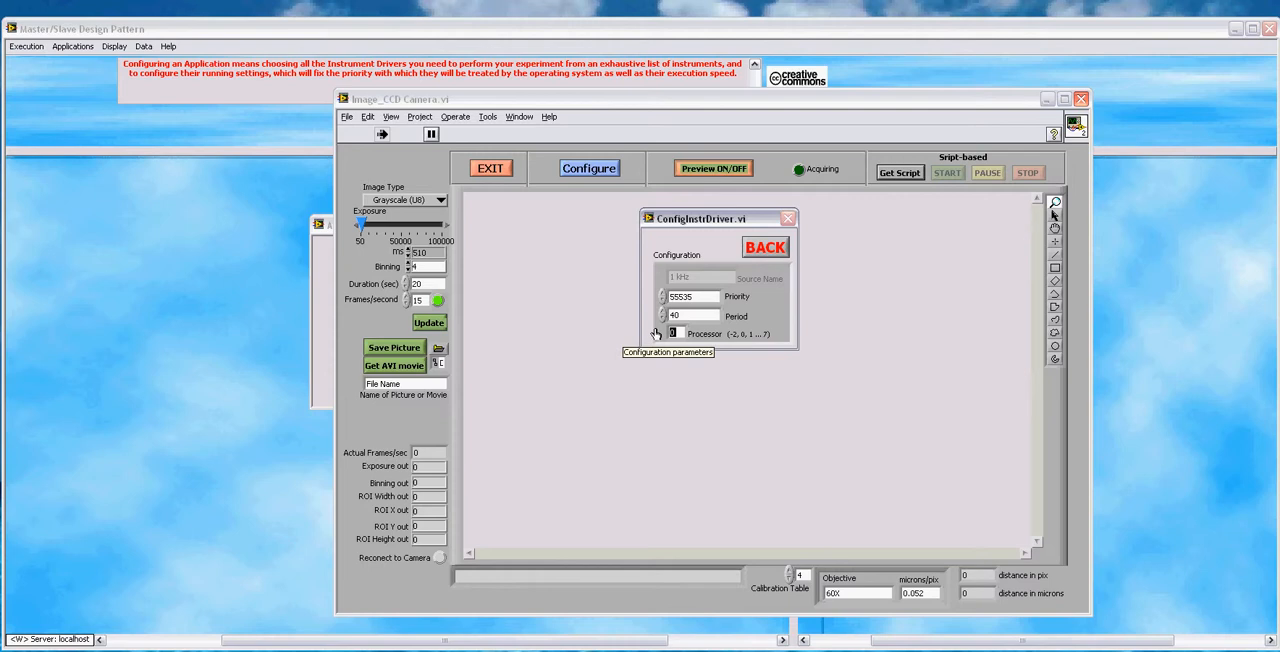
text(-1)
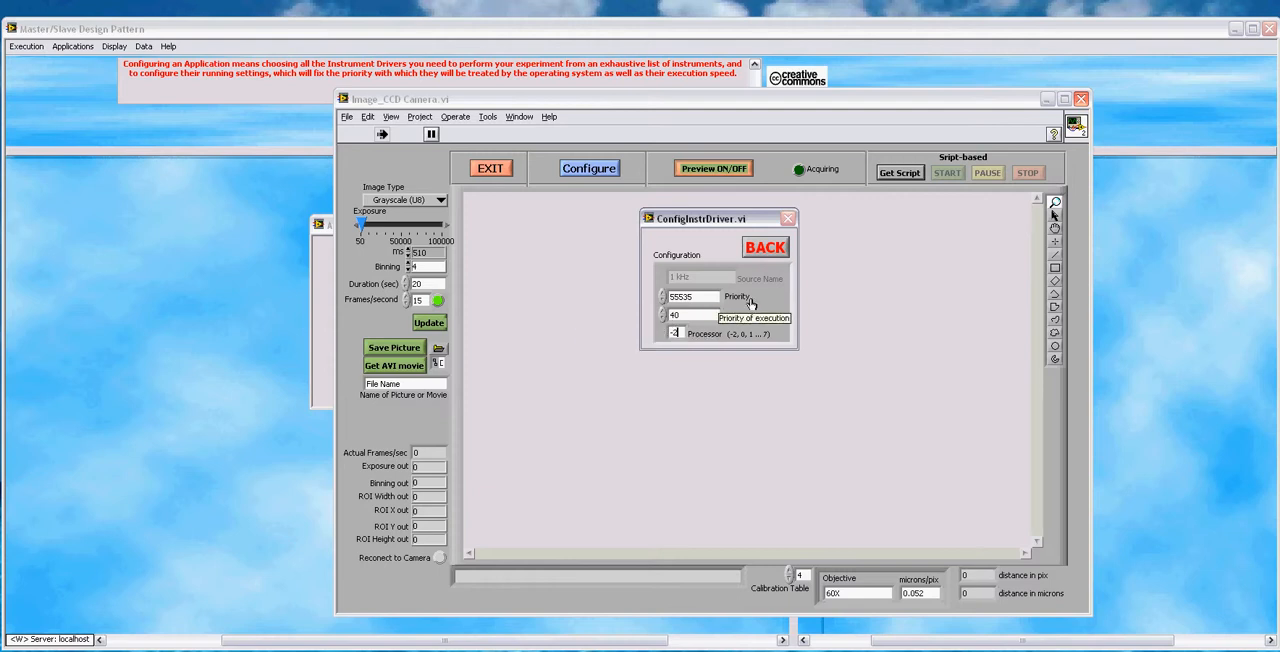
click(764, 250)
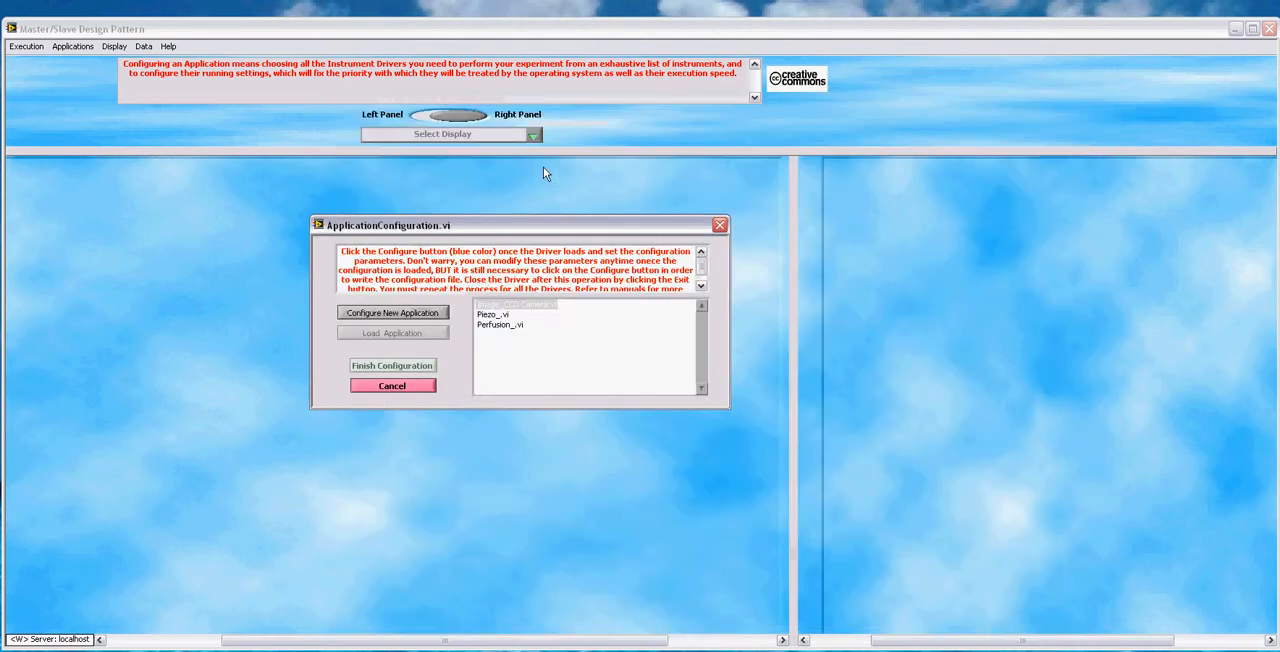
Step: Configure the Piezo_.vi driver to use processor -2 and exit the driver
click(491, 316)
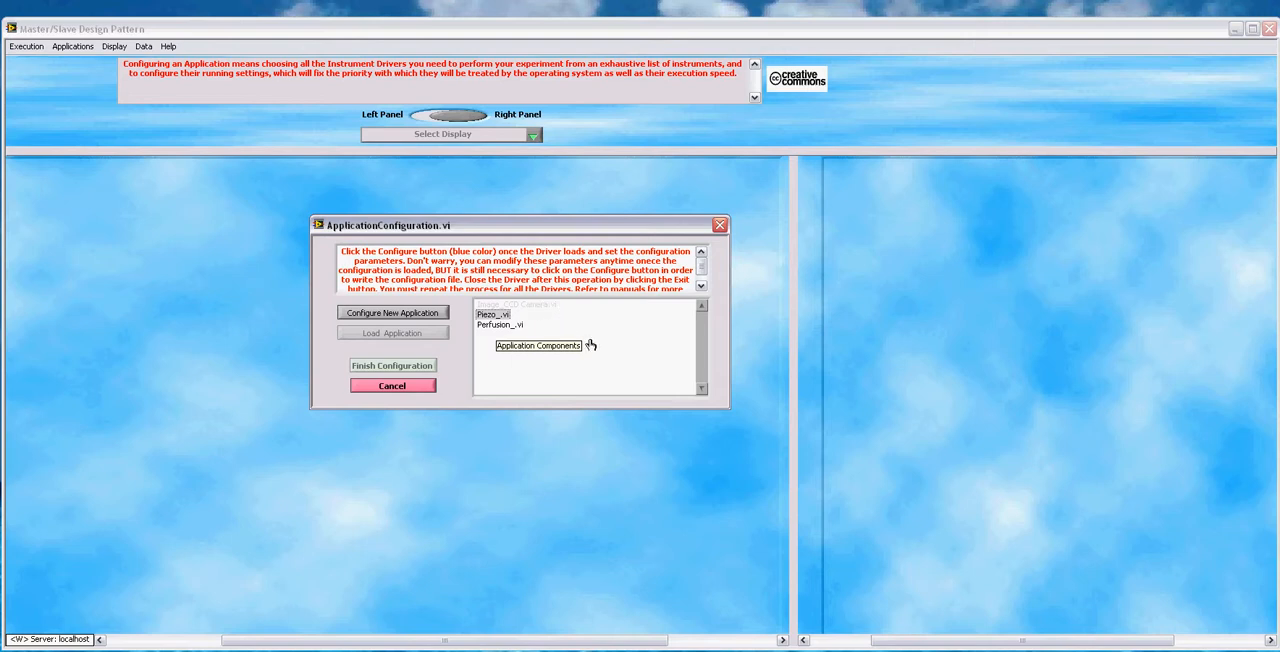
double_click(490, 316)
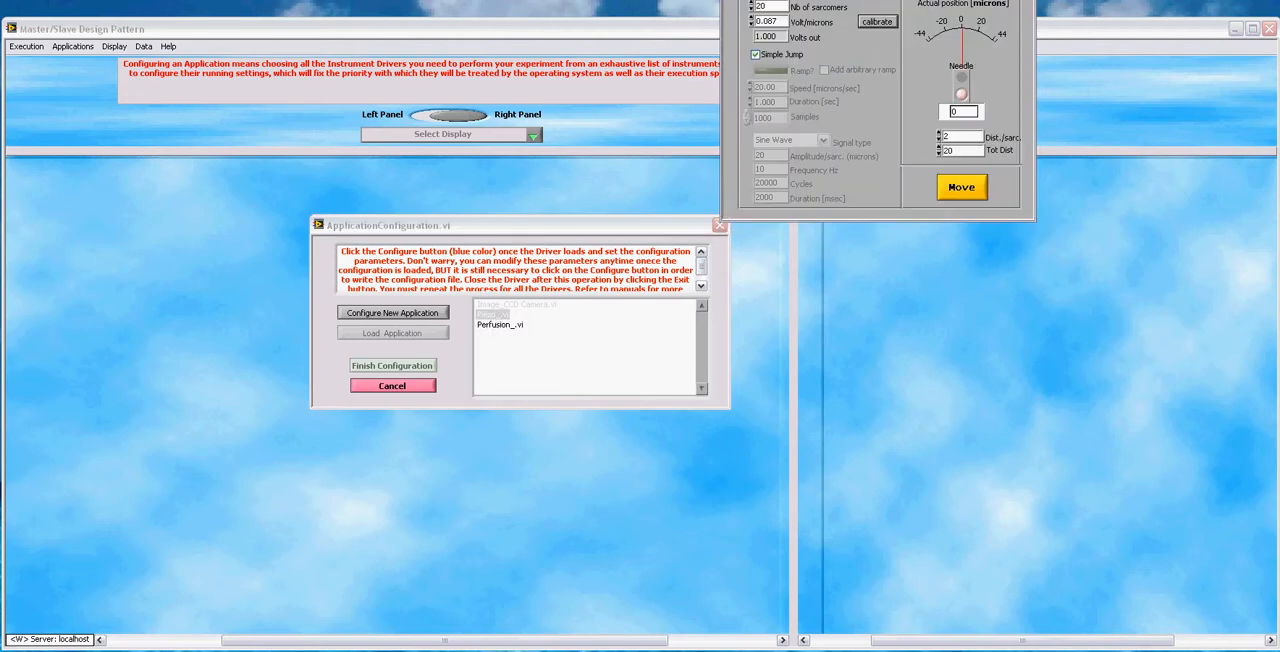
click(543, 270)
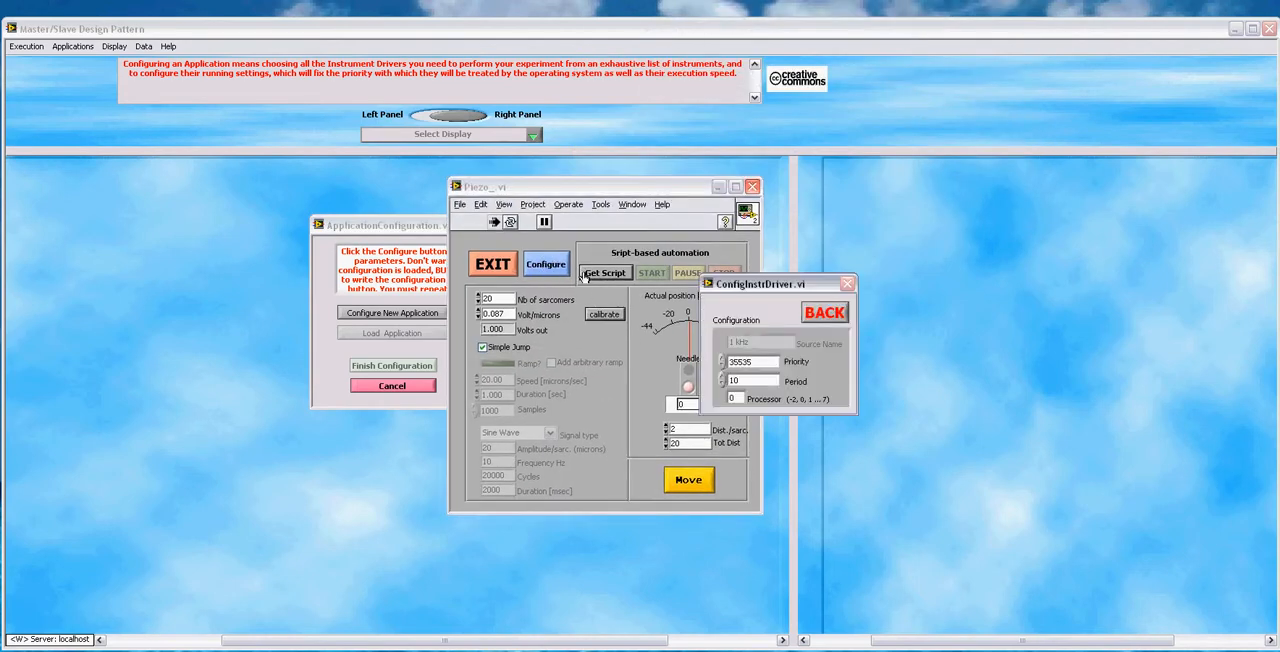
drag(772, 289, 758, 293)
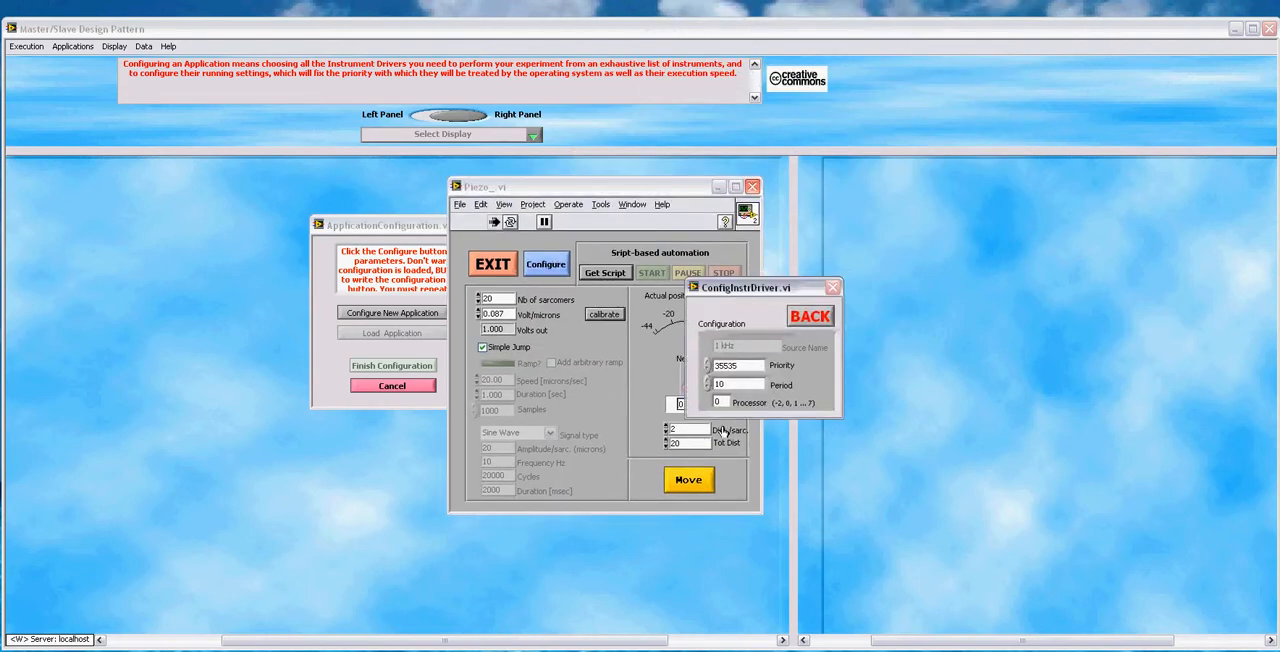
double_click(718, 400)
text(-2)
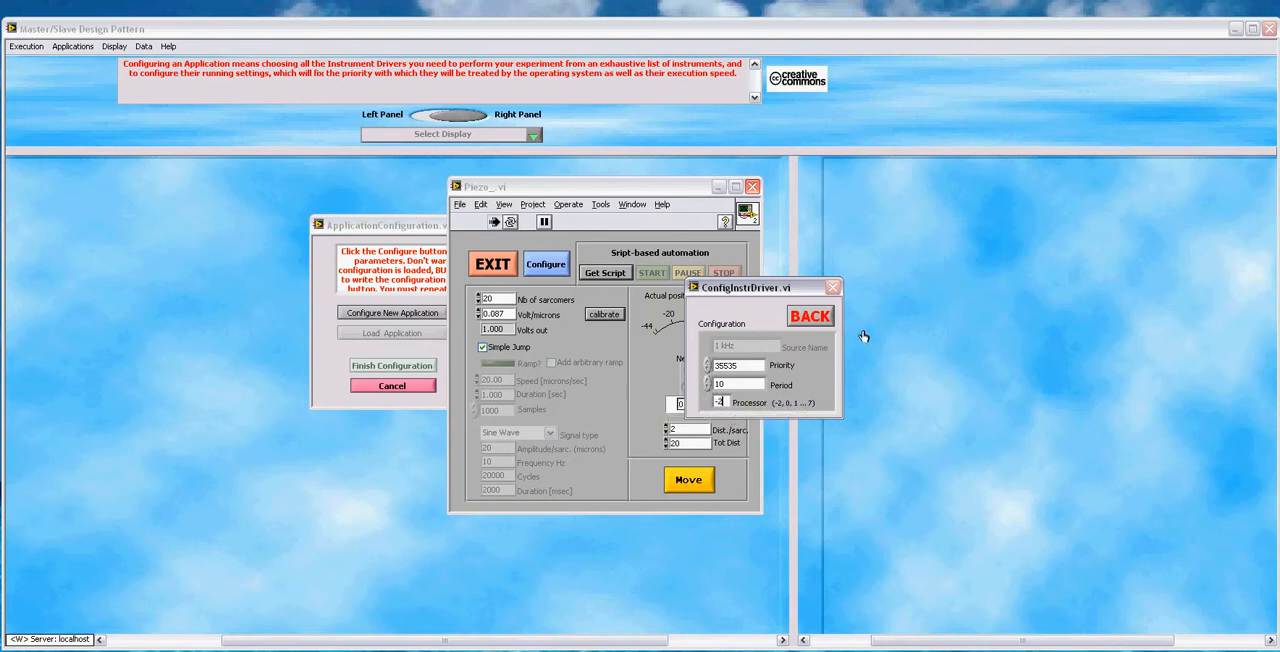
click(548, 270)
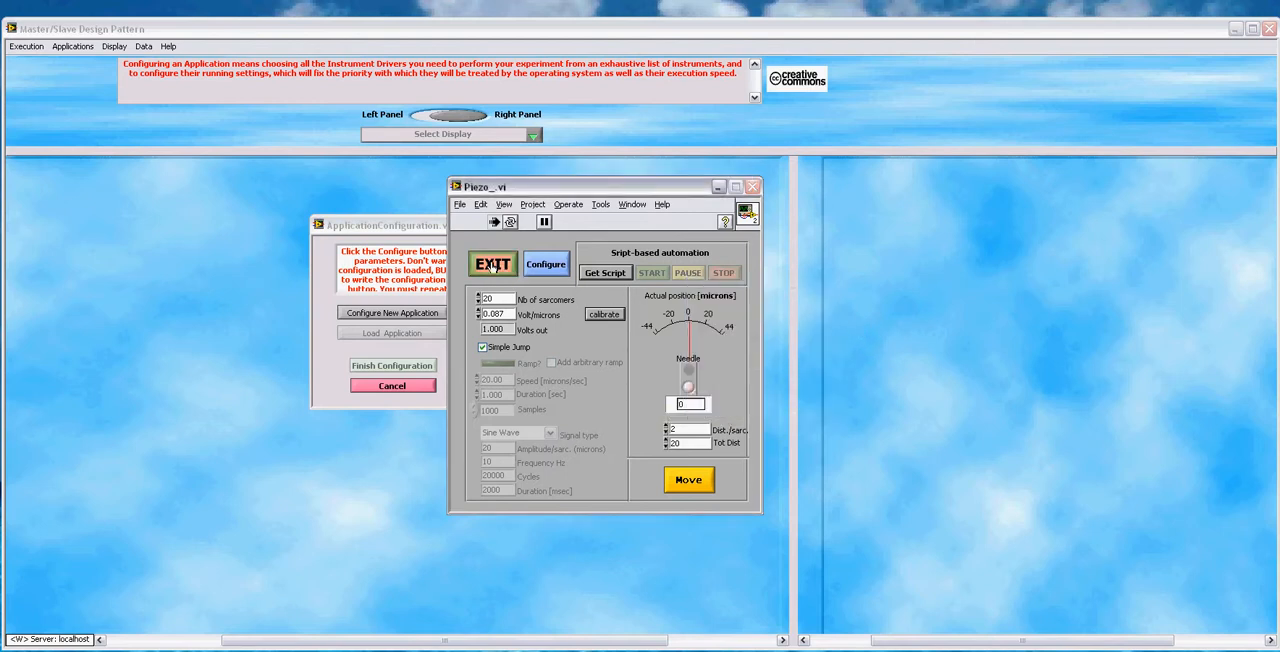
click(496, 275)
Step: Open the Perfusion_.vi driver's configuration parameters and set its processor to -2
click(495, 324)
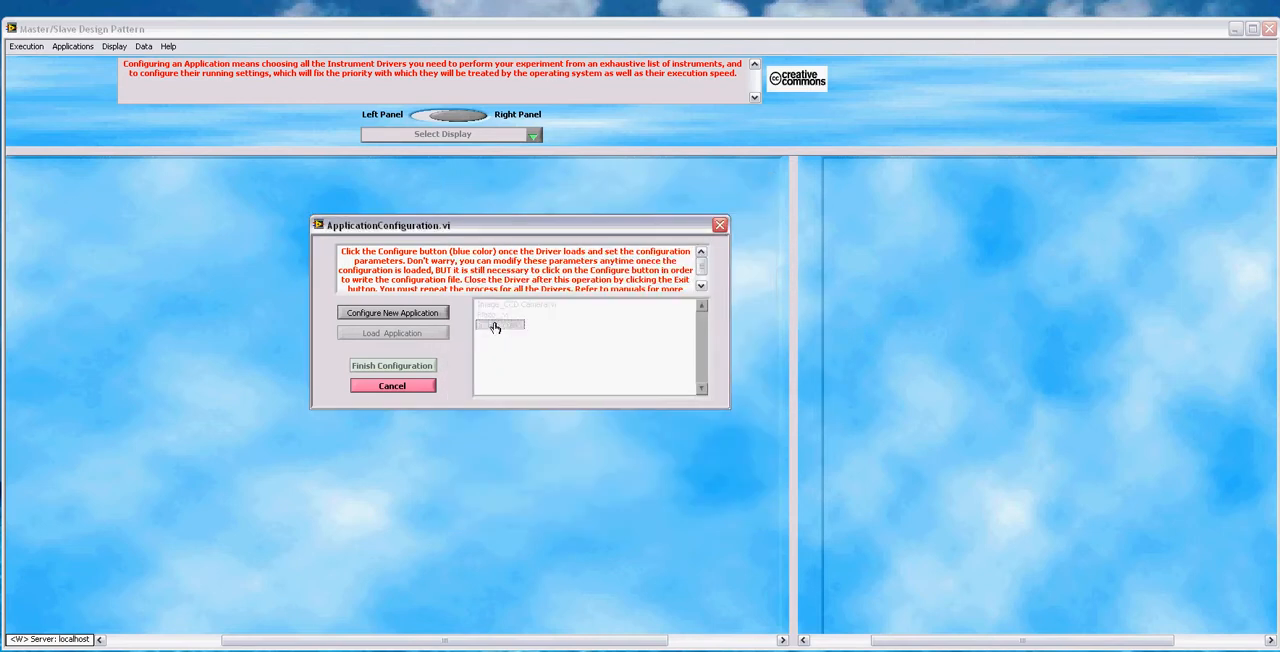
drag(944, 143, 771, 193)
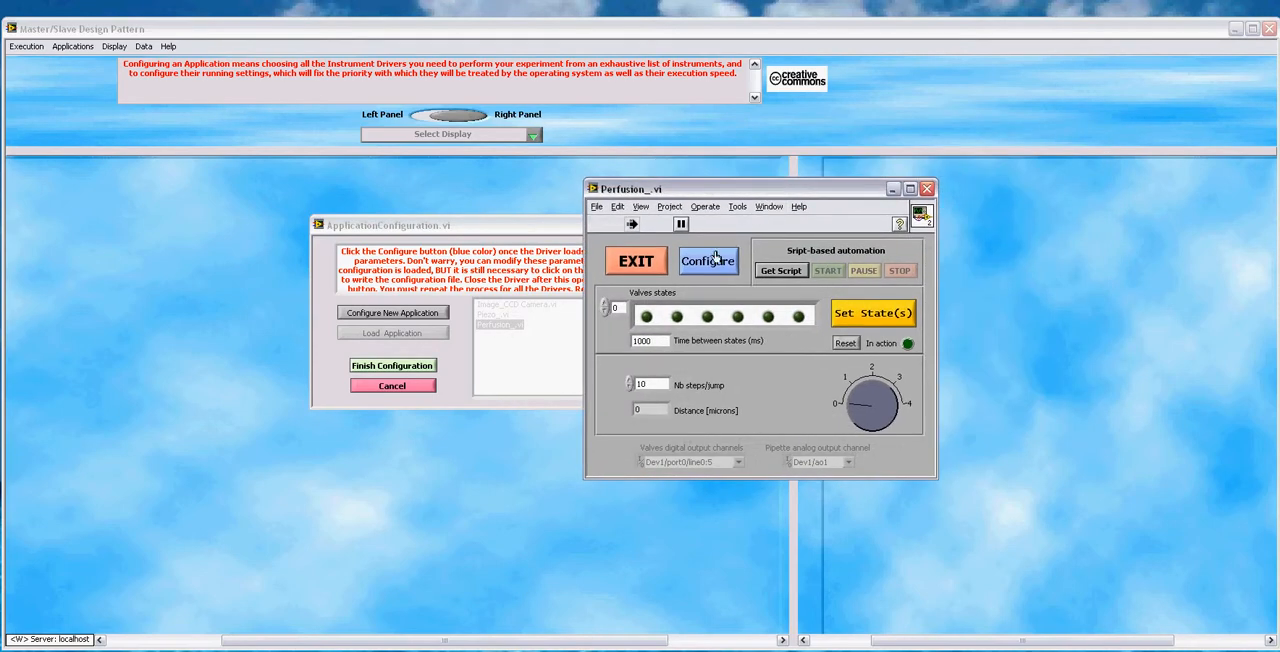
click(707, 261)
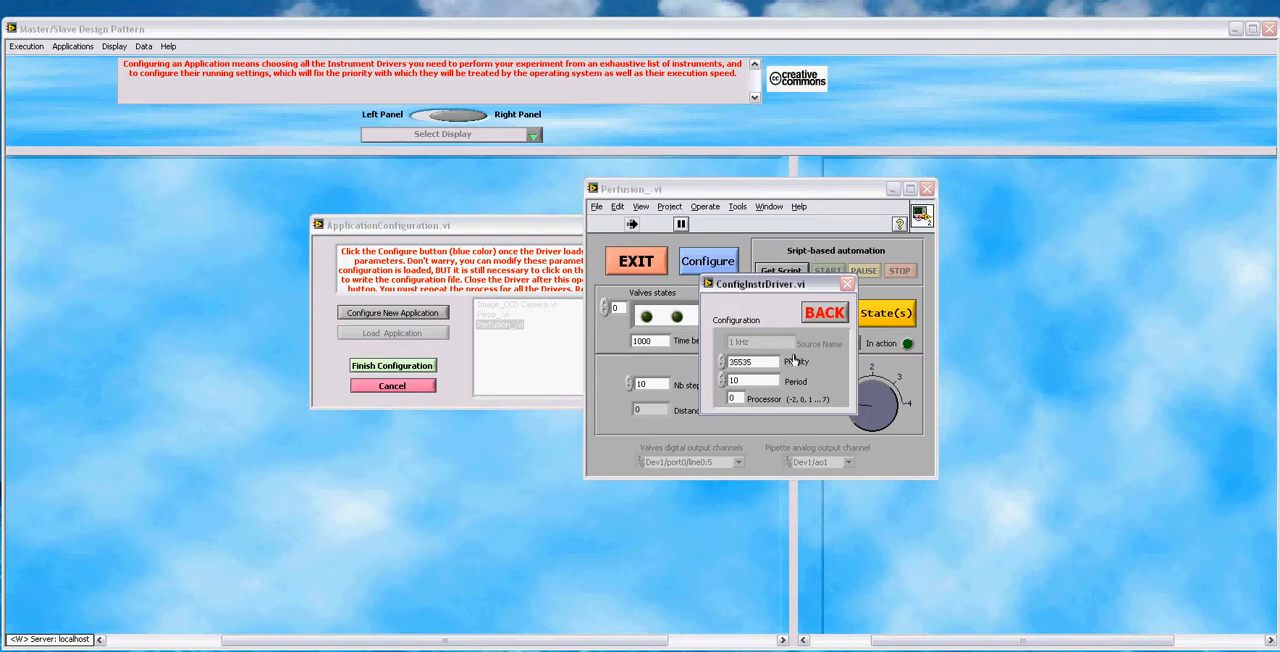
drag(811, 283, 755, 287)
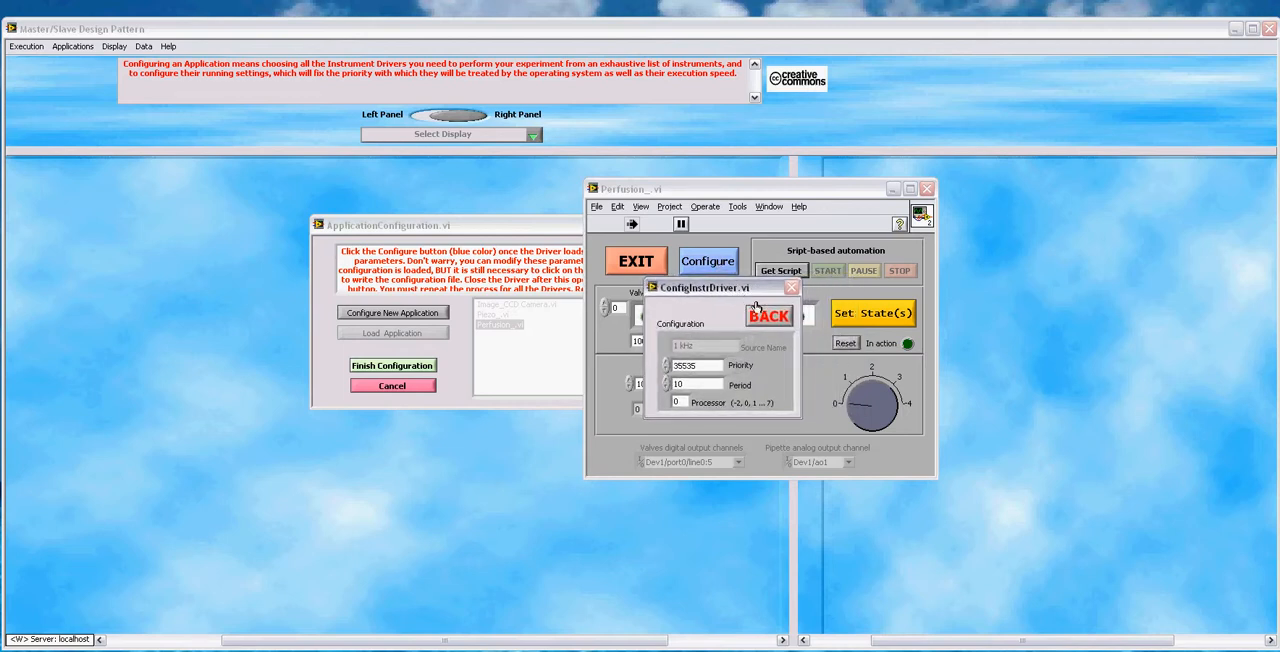
click(666, 406)
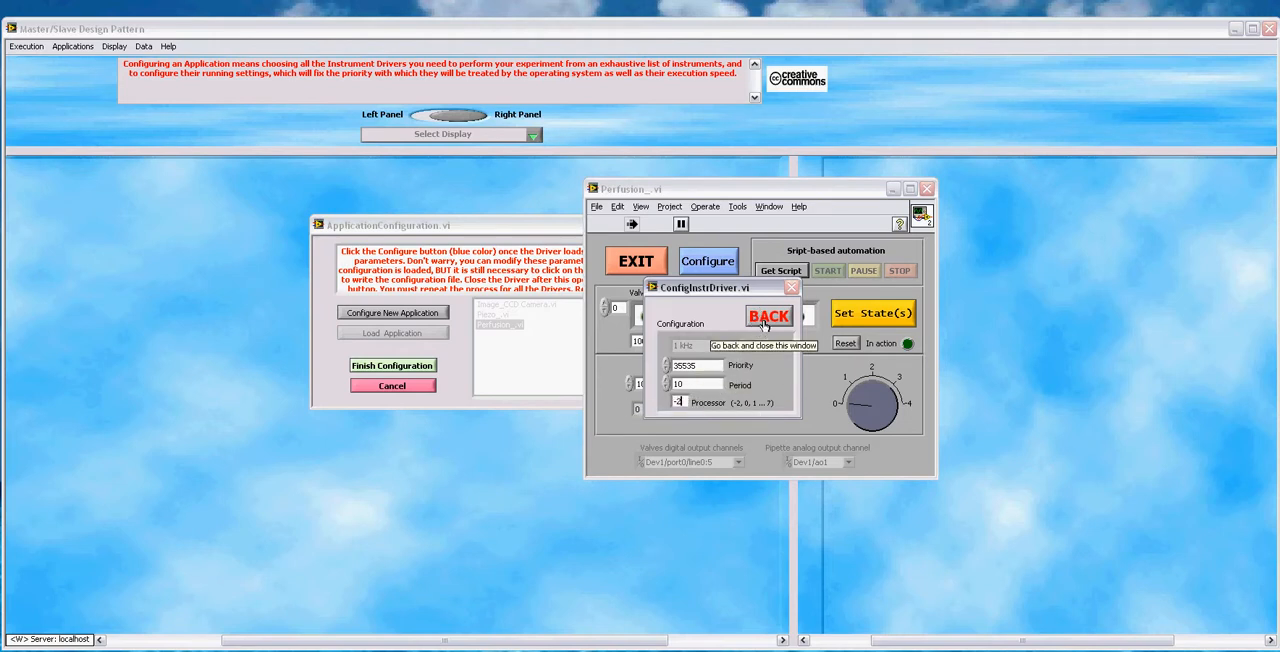
Step: Set the perfusion driver's period to 40 and close its configuration parameters
double_click(692, 384)
text(4)
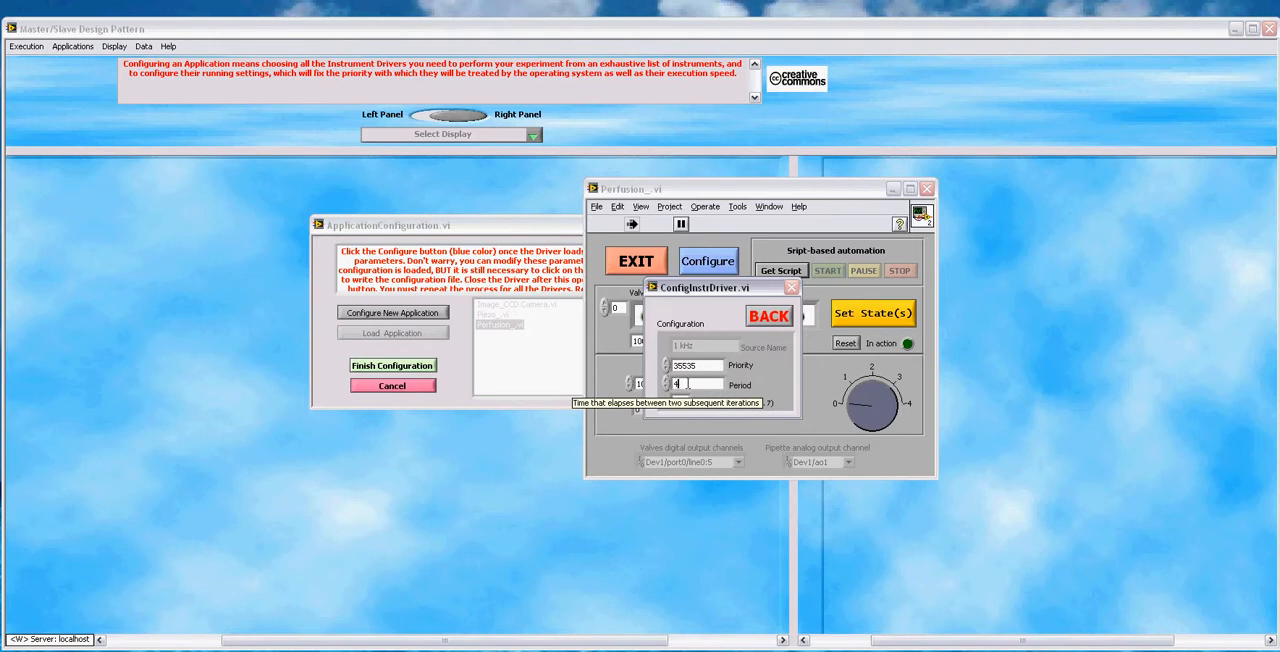
text(0)
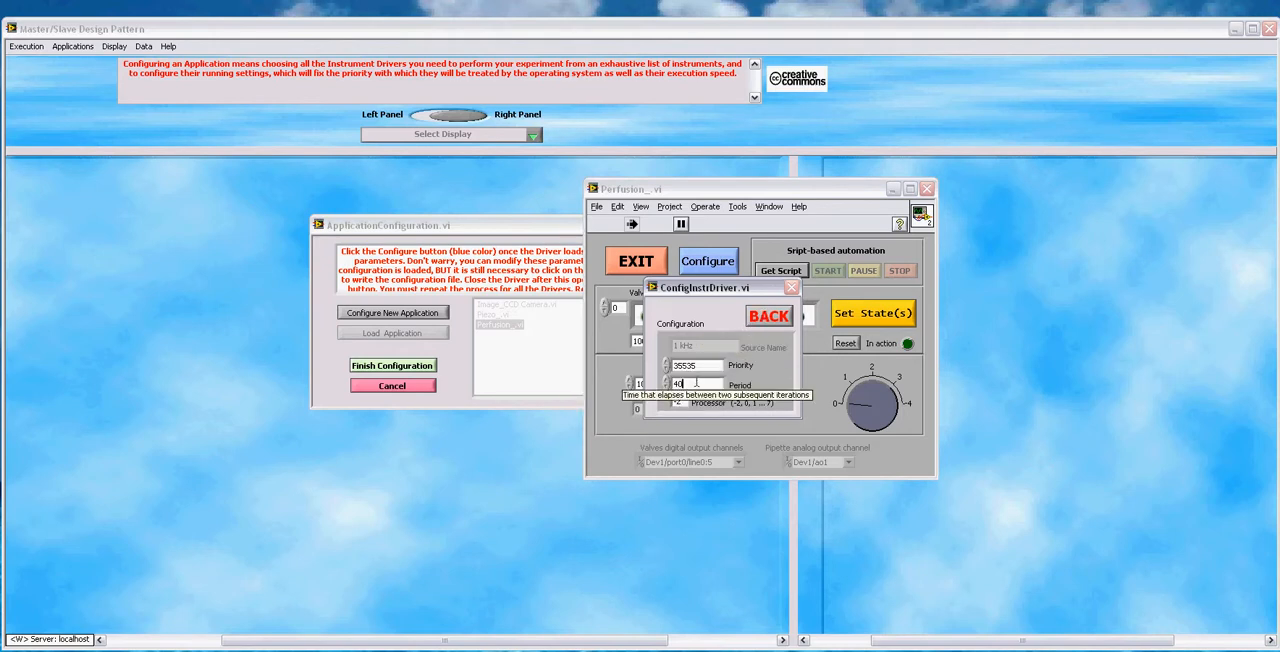
drag(756, 290, 751, 287)
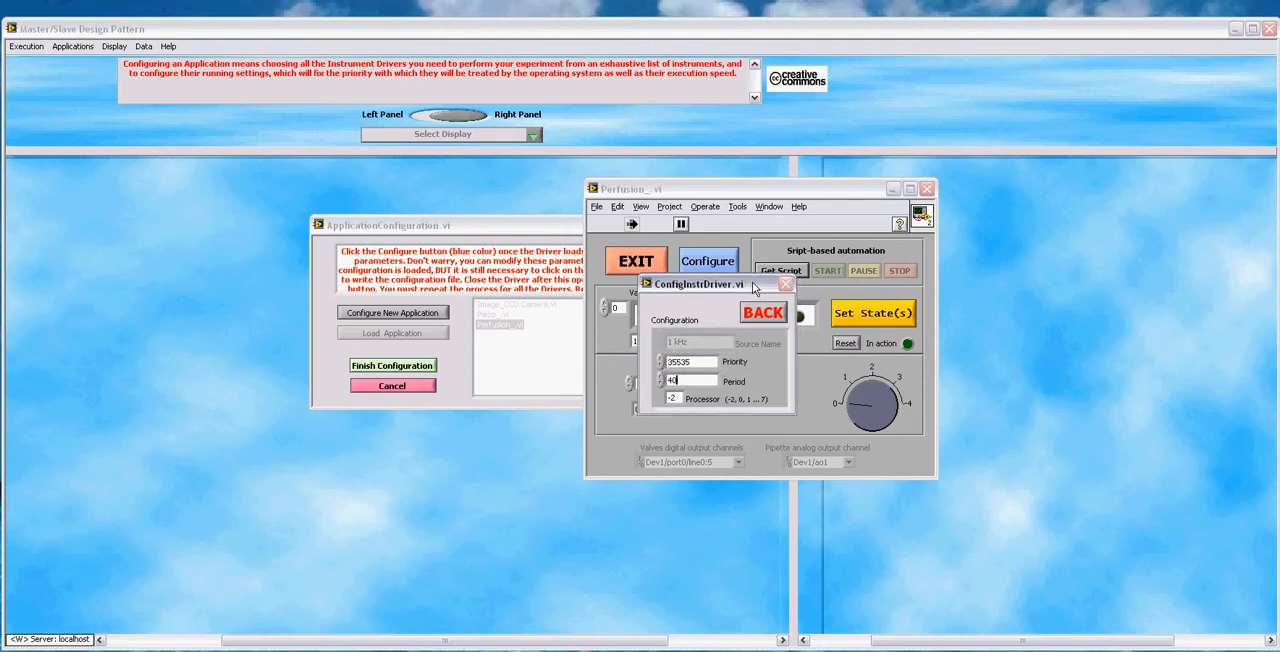
click(759, 316)
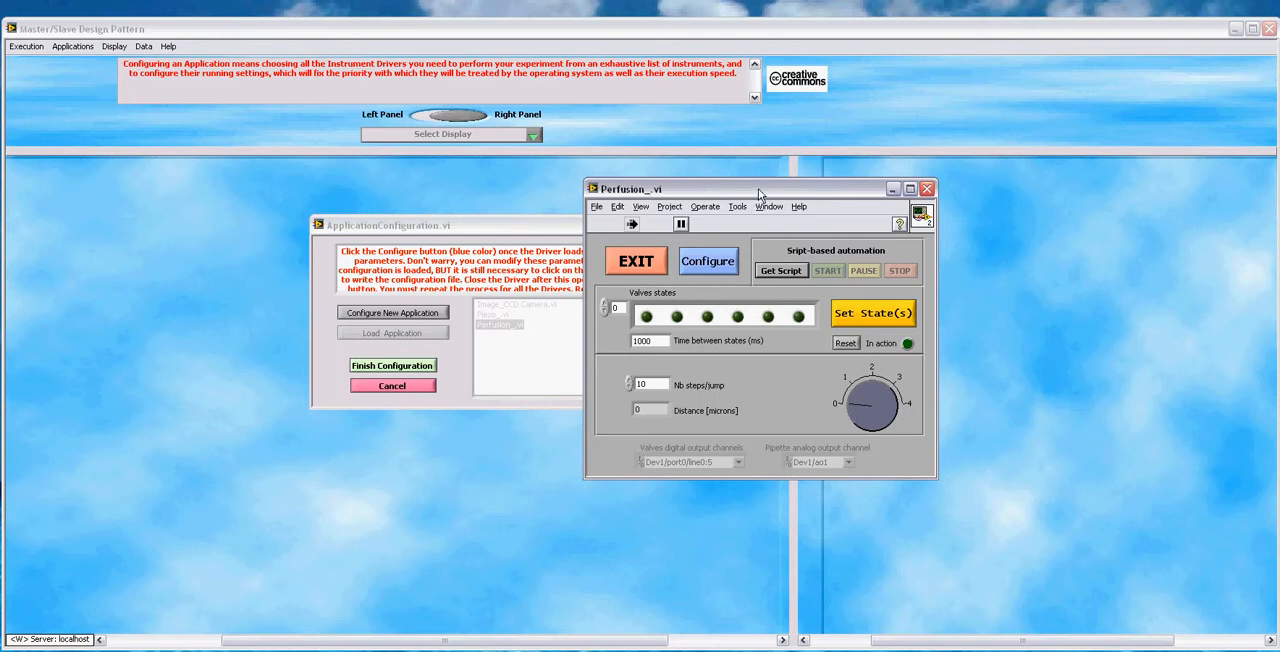
Step: Exit the Perfusion_.vi driver and finish the application configuration
drag(758, 188, 742, 195)
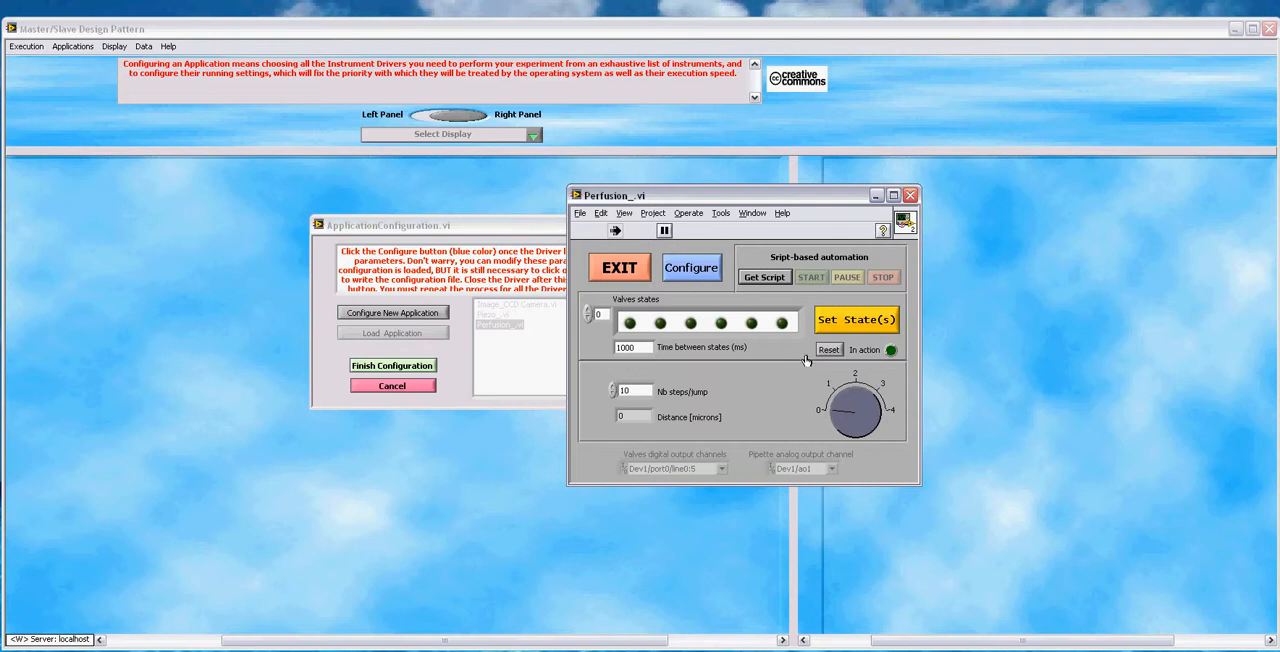
drag(802, 203, 822, 201)
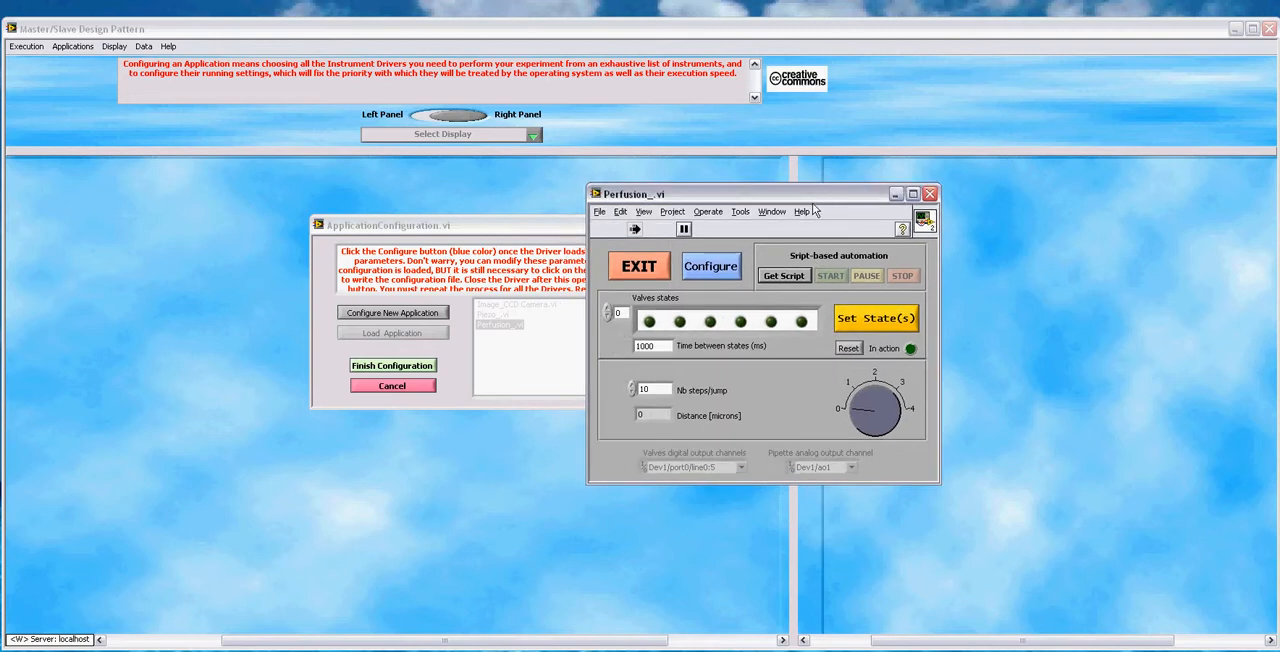
click(652, 268)
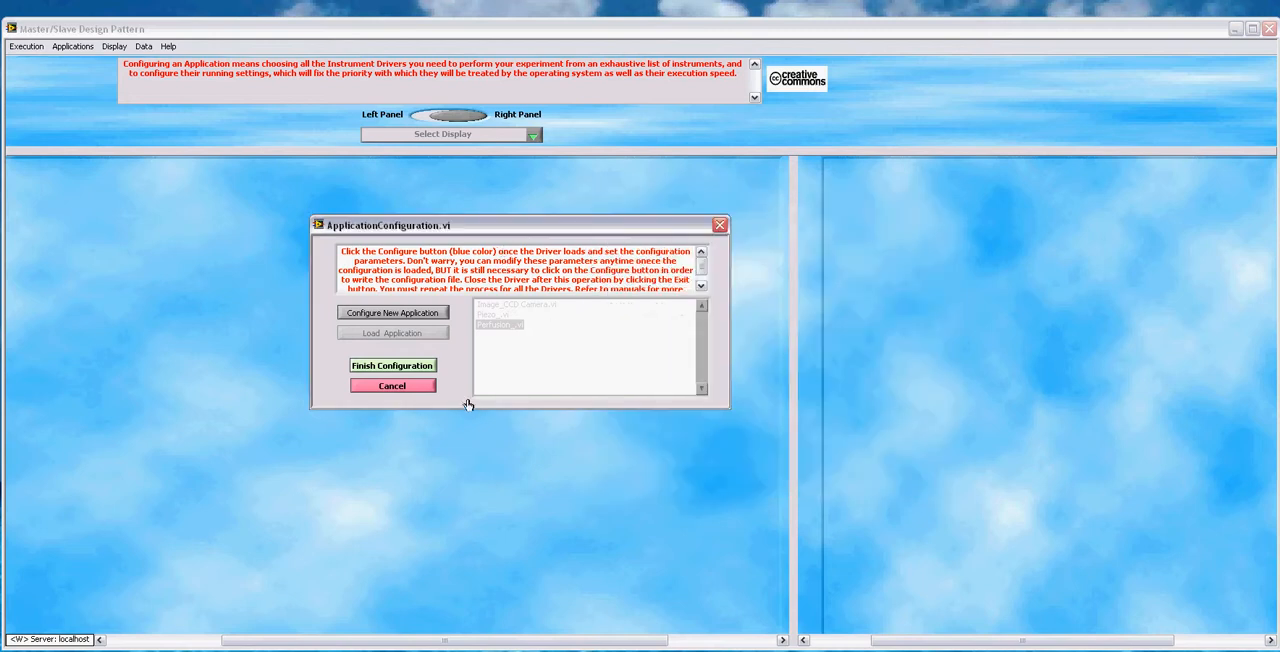
click(403, 367)
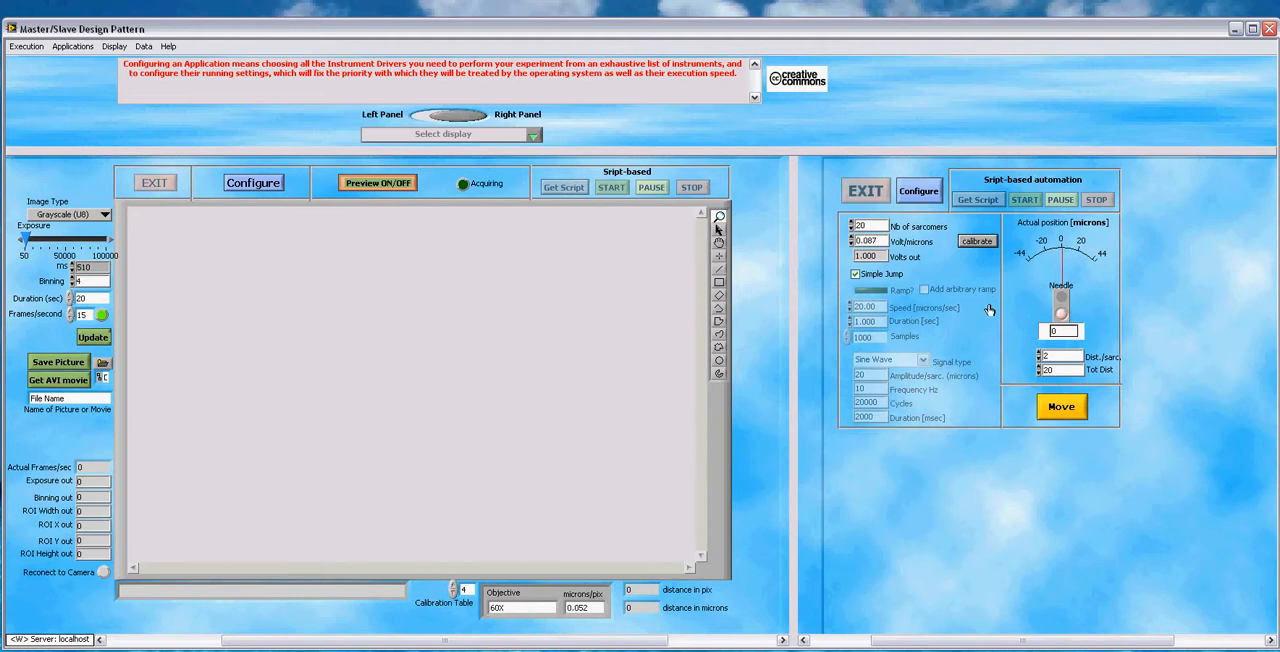
Step: Display the CCD camera driver in the left panel and the Perfusion_.vi driver in the right panel
click(504, 149)
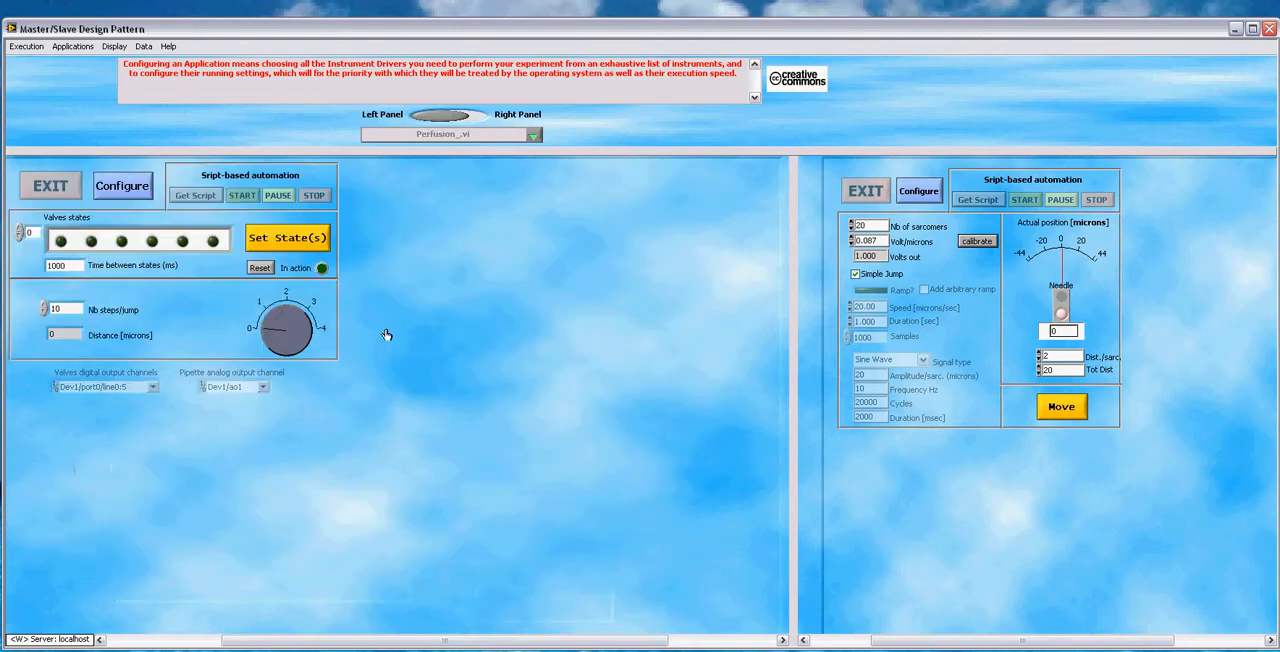
click(467, 118)
click(467, 118)
click(467, 118)
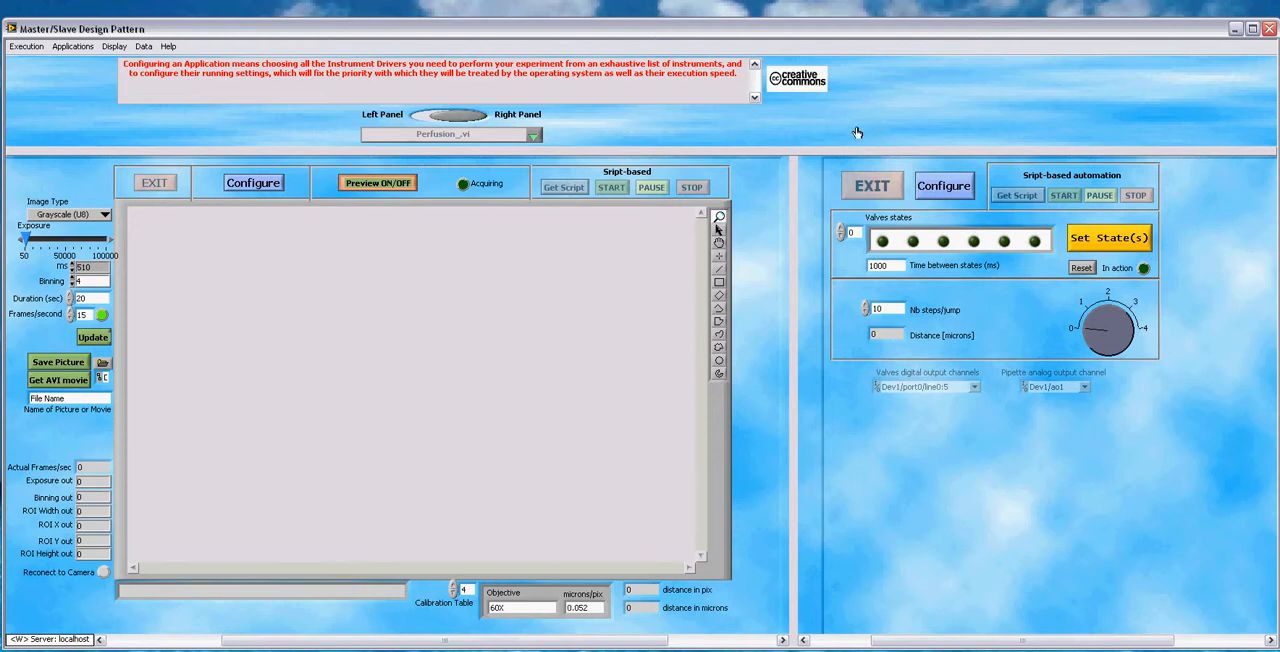
Step: Review the perfusion driver's priority, period and processor settings in the loaded application and close its configuration
click(946, 188)
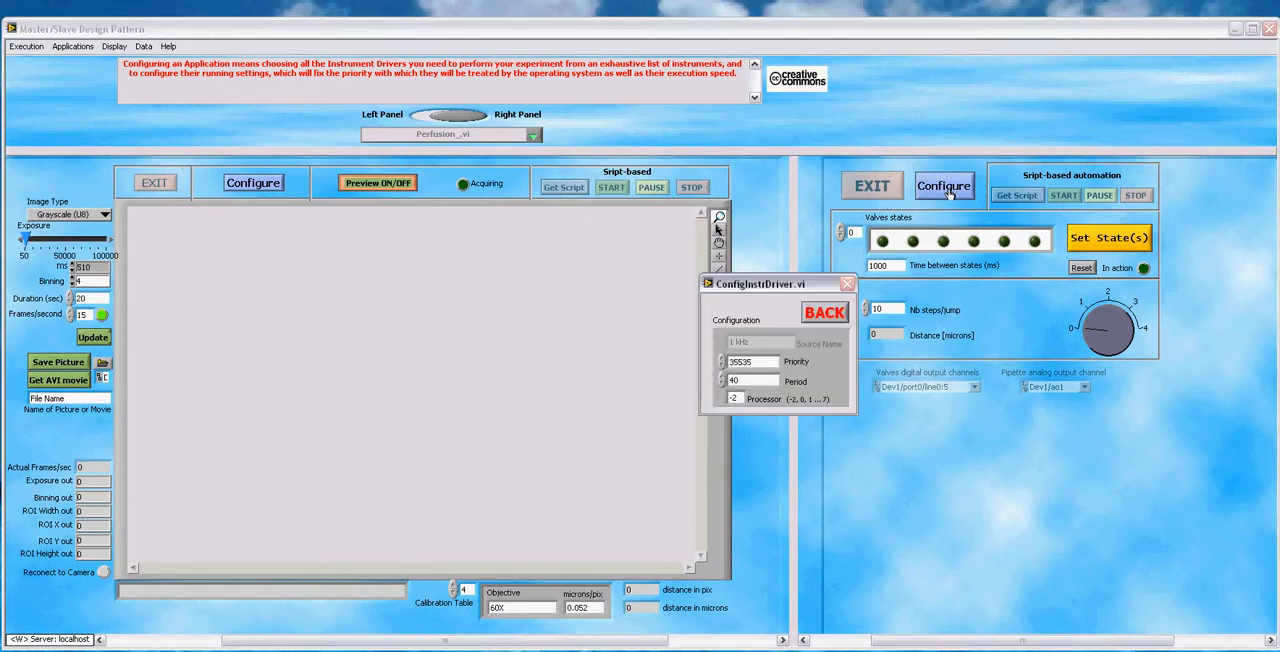
drag(795, 290, 954, 266)
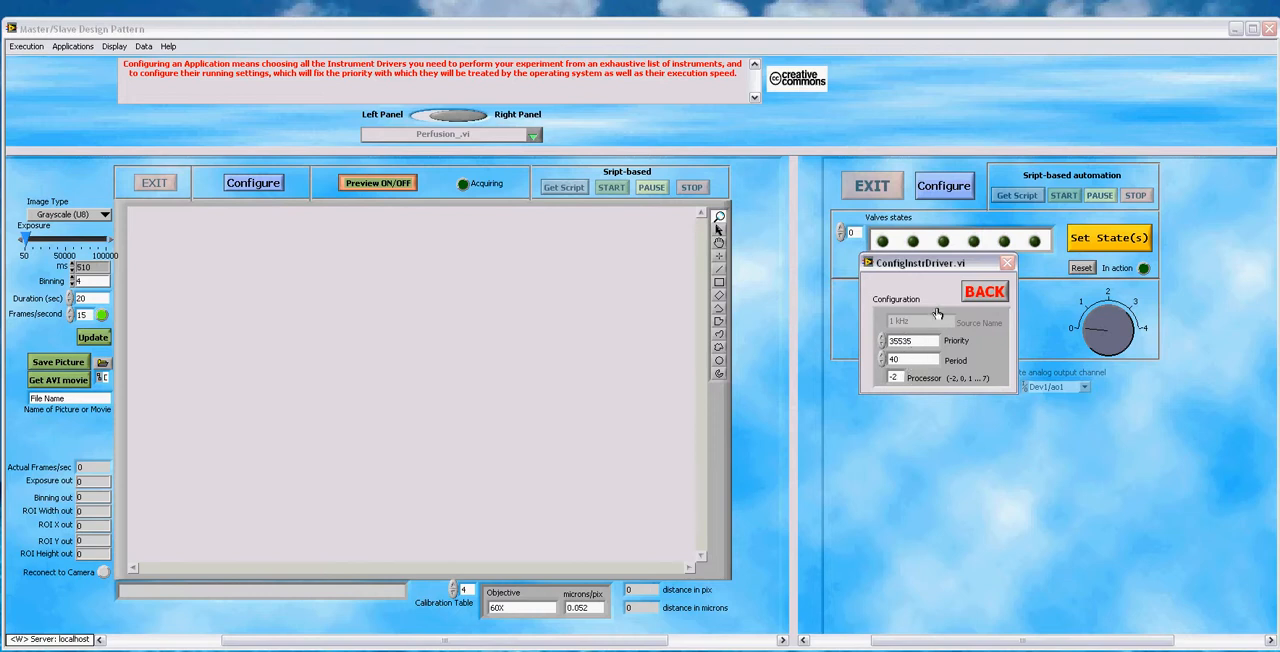
drag(981, 267, 993, 260)
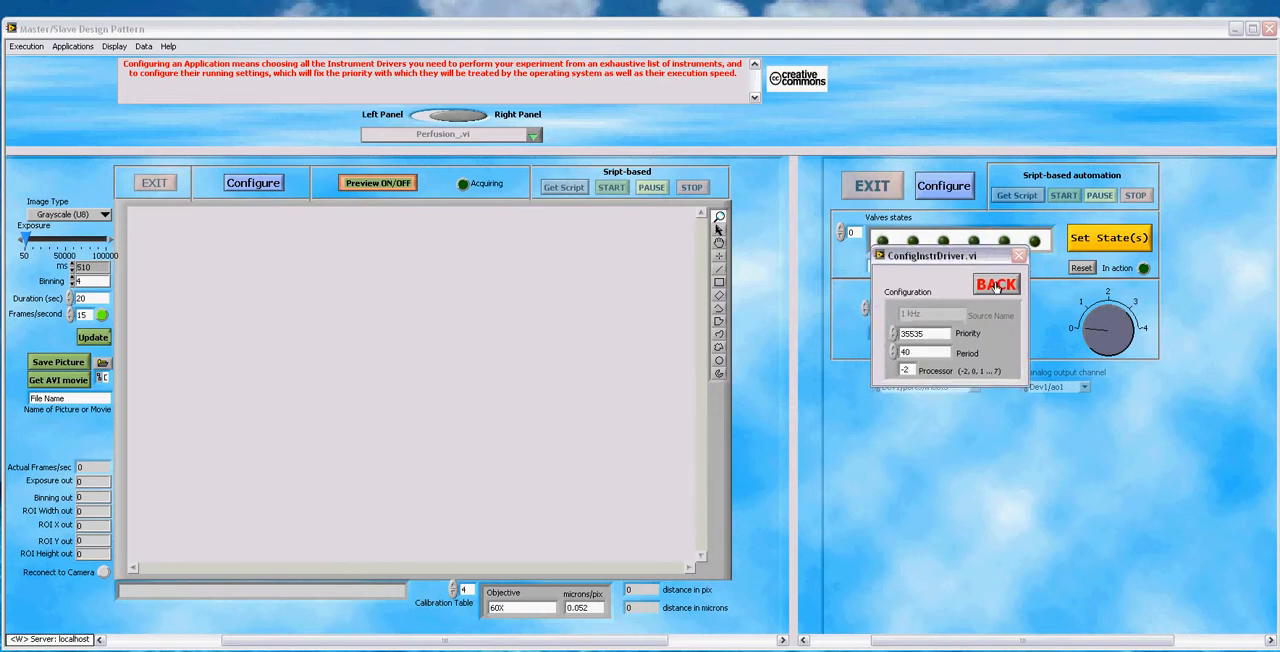
click(996, 284)
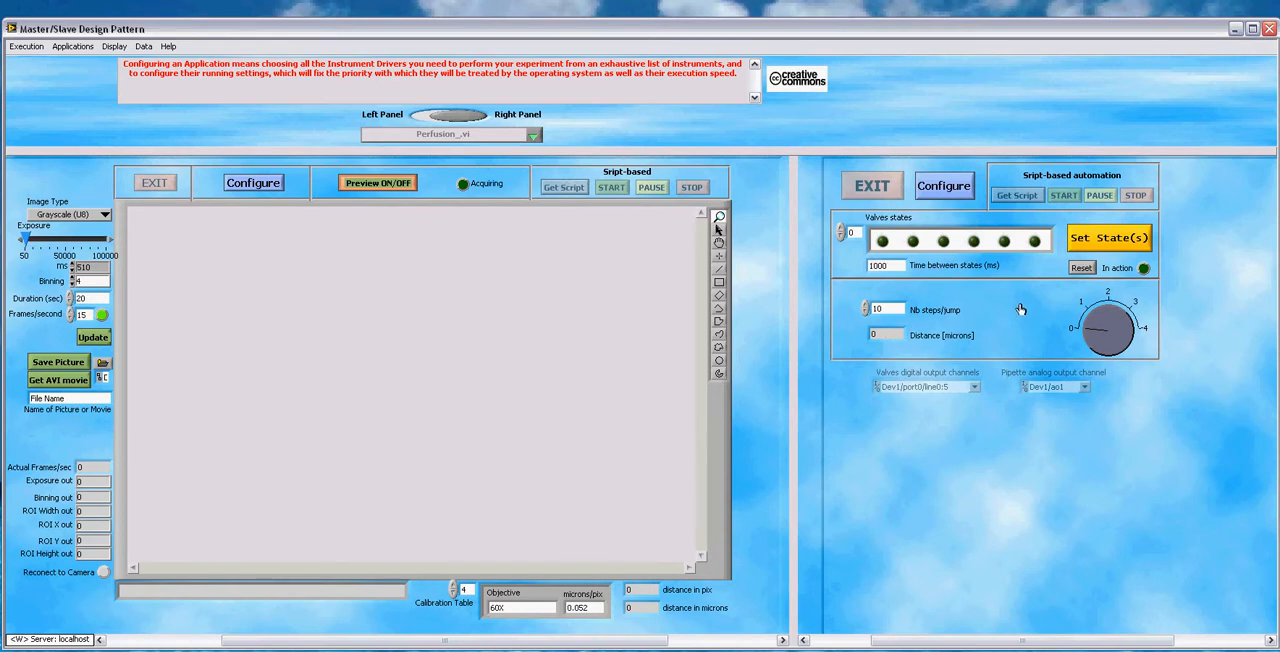
Step: Review the CCD camera driver's priority, period and processor settings and close its configuration
click(274, 187)
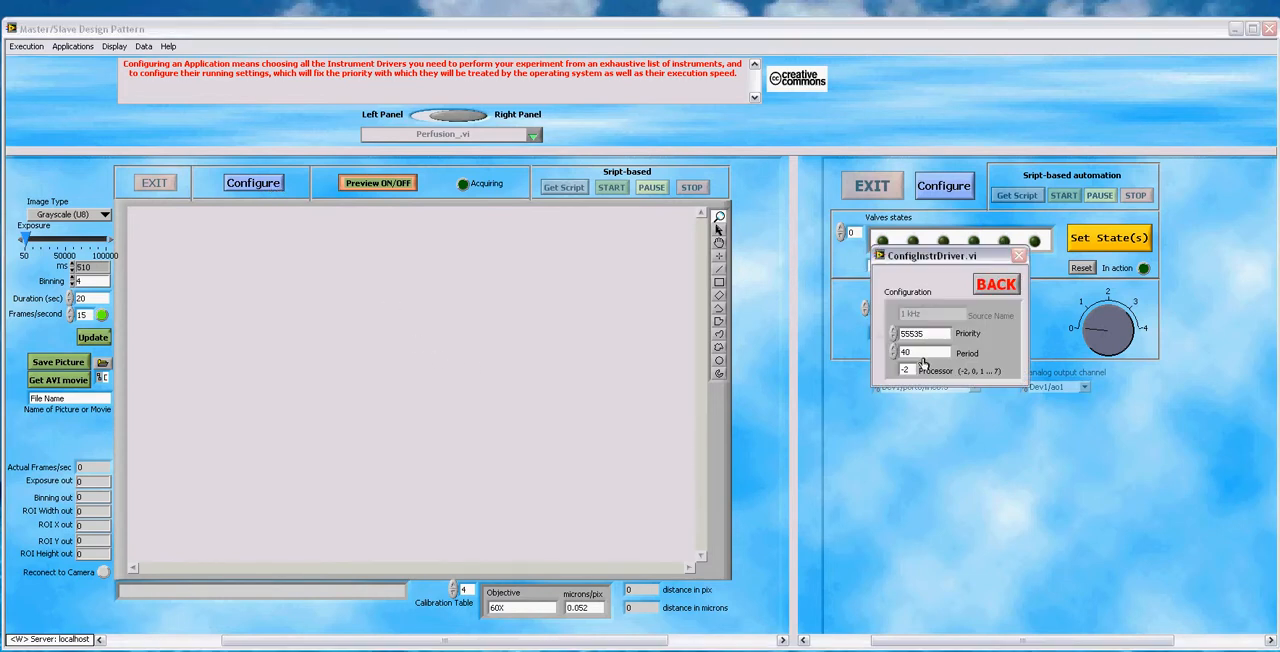
double_click(905, 352)
click(990, 288)
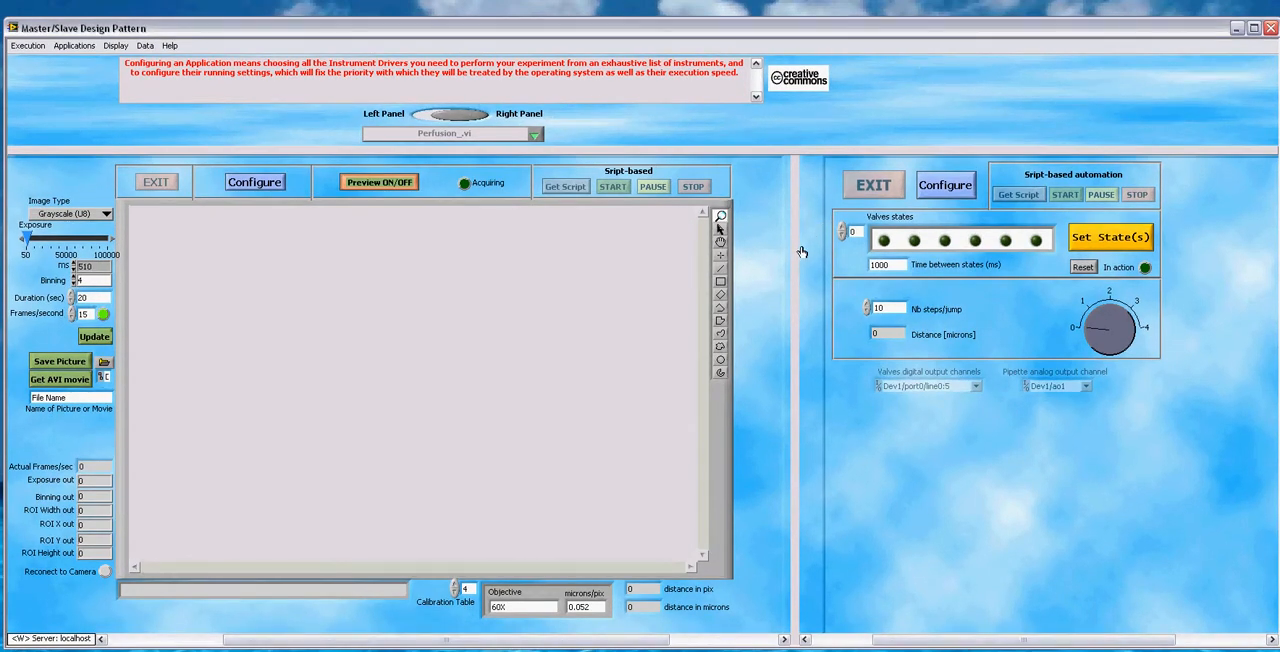
Step: Stop the program, run it again and open the application configuration
click(31, 62)
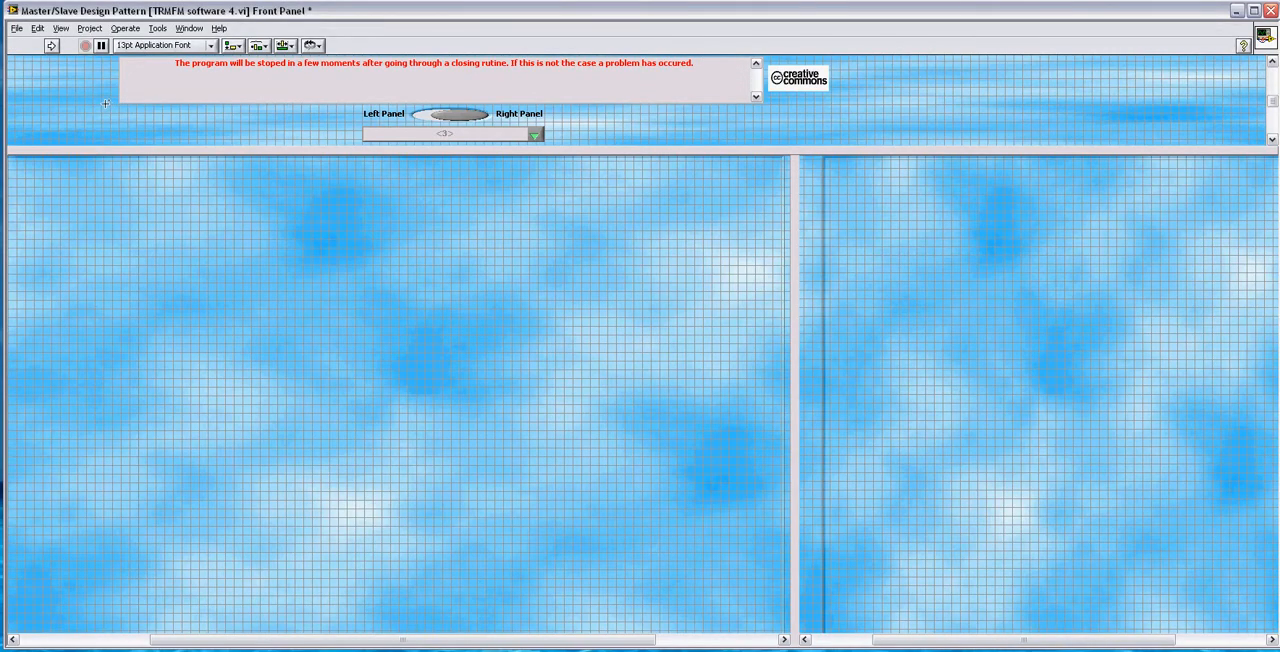
click(50, 45)
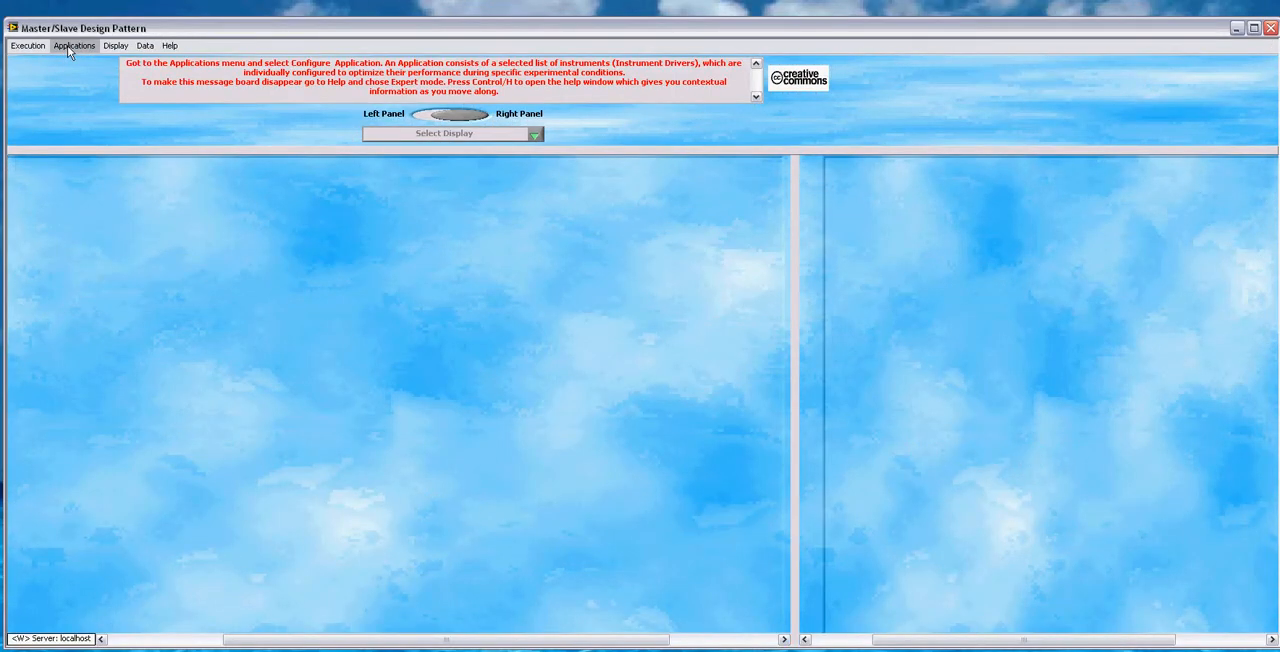
click(67, 45)
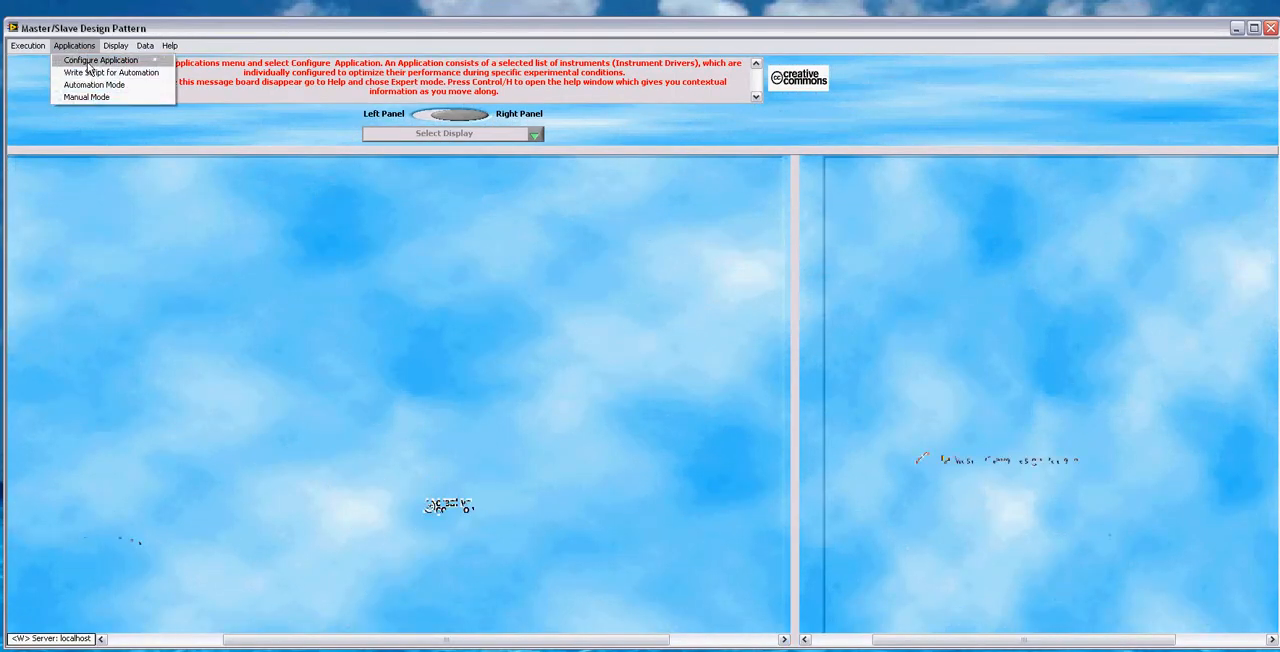
click(88, 60)
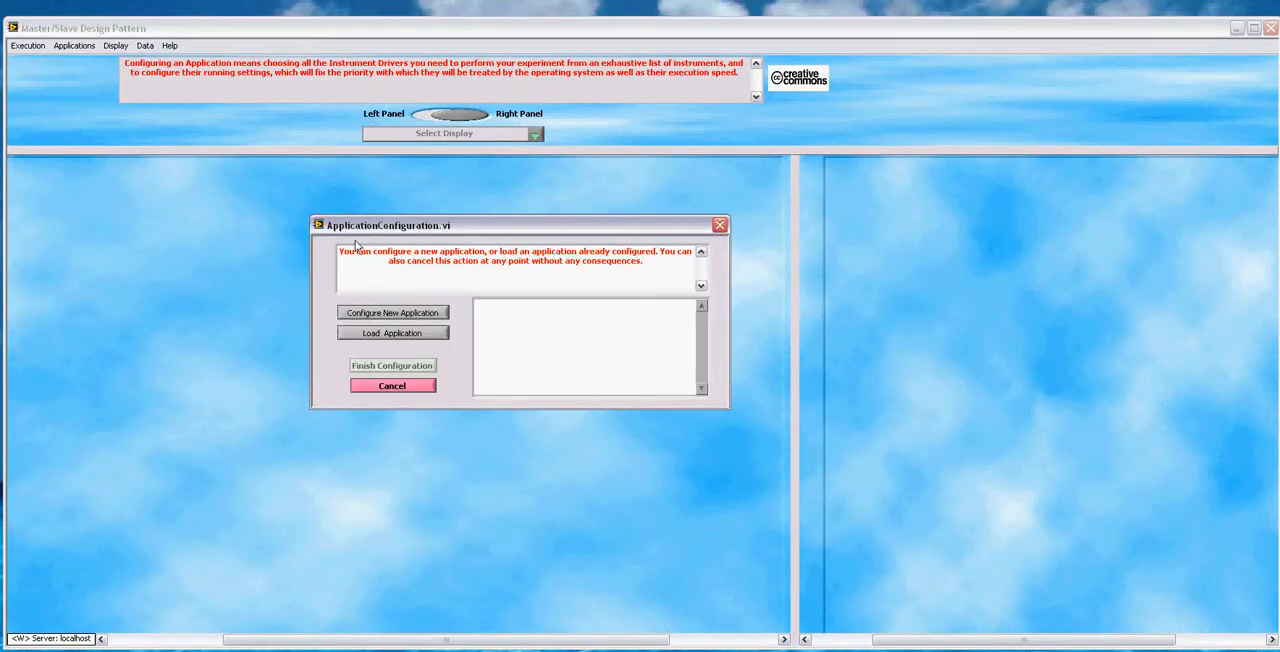
Step: Load the existing CCD Piezo Perfusion configuration file and finish the configuration
click(427, 335)
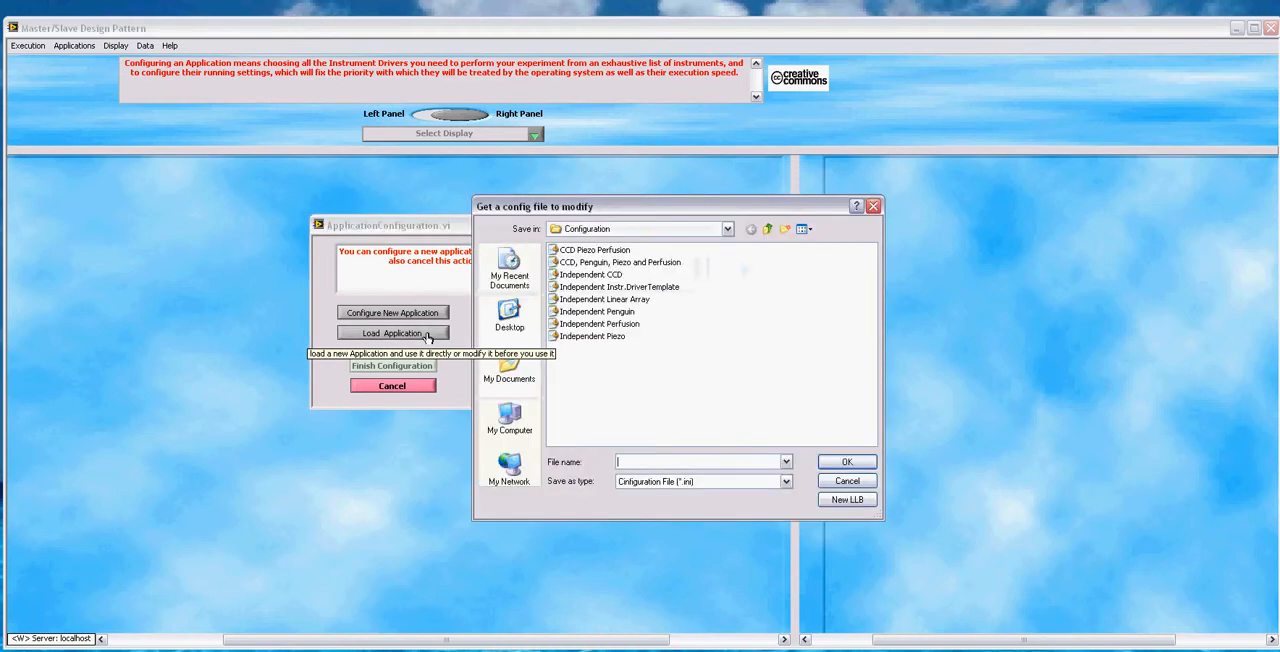
click(606, 252)
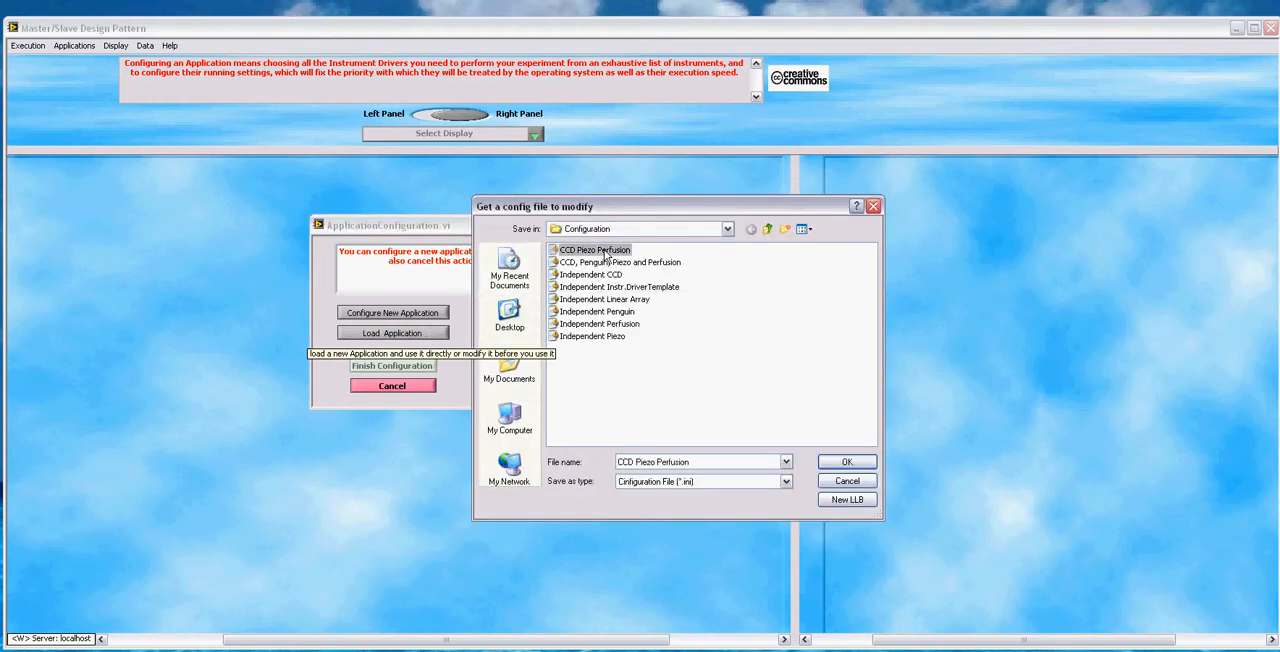
click(847, 462)
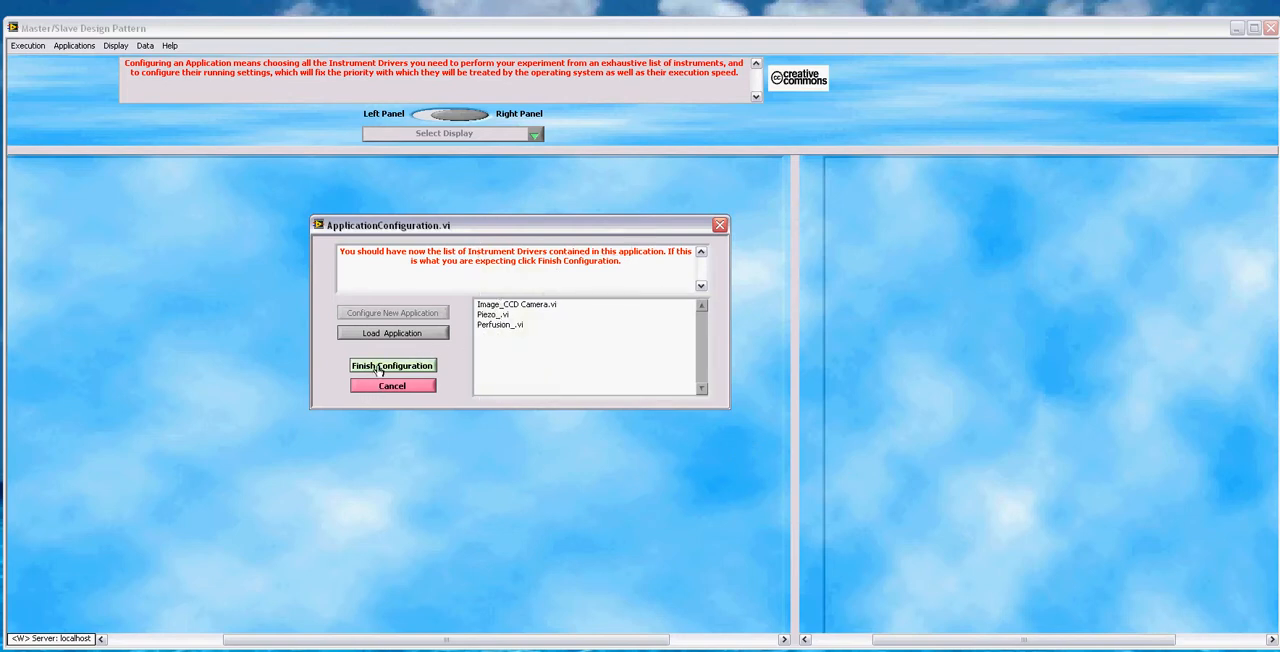
click(378, 367)
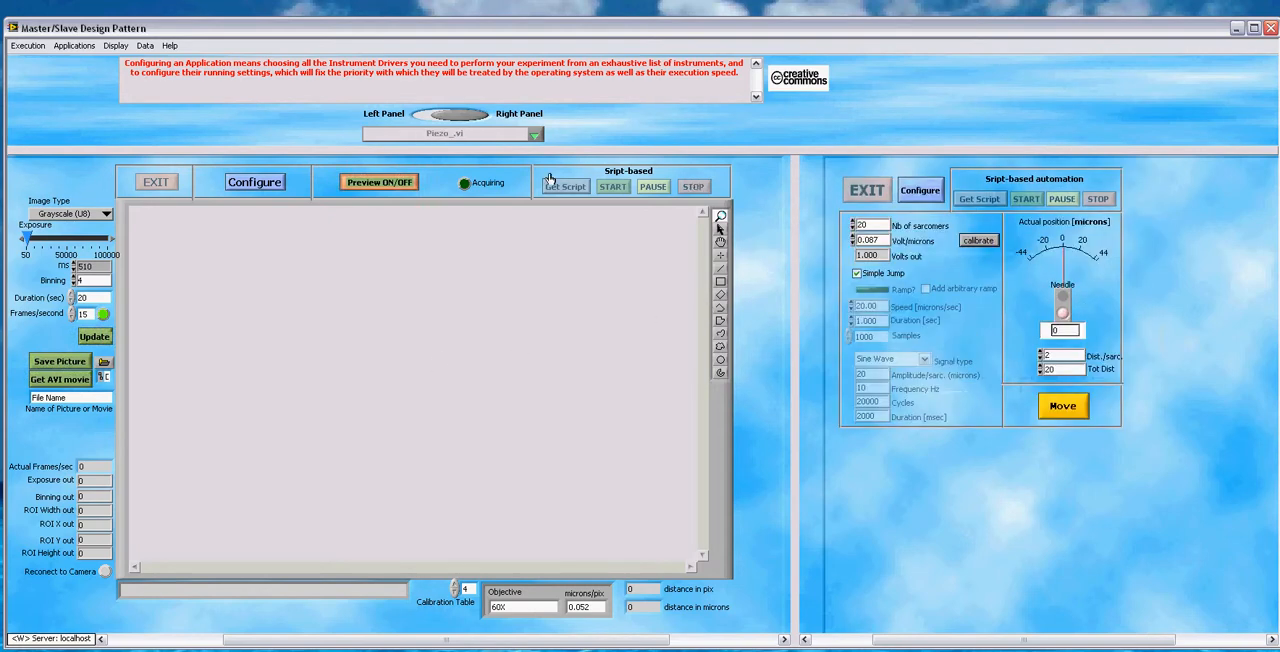
Step: Stop the running program
click(27, 46)
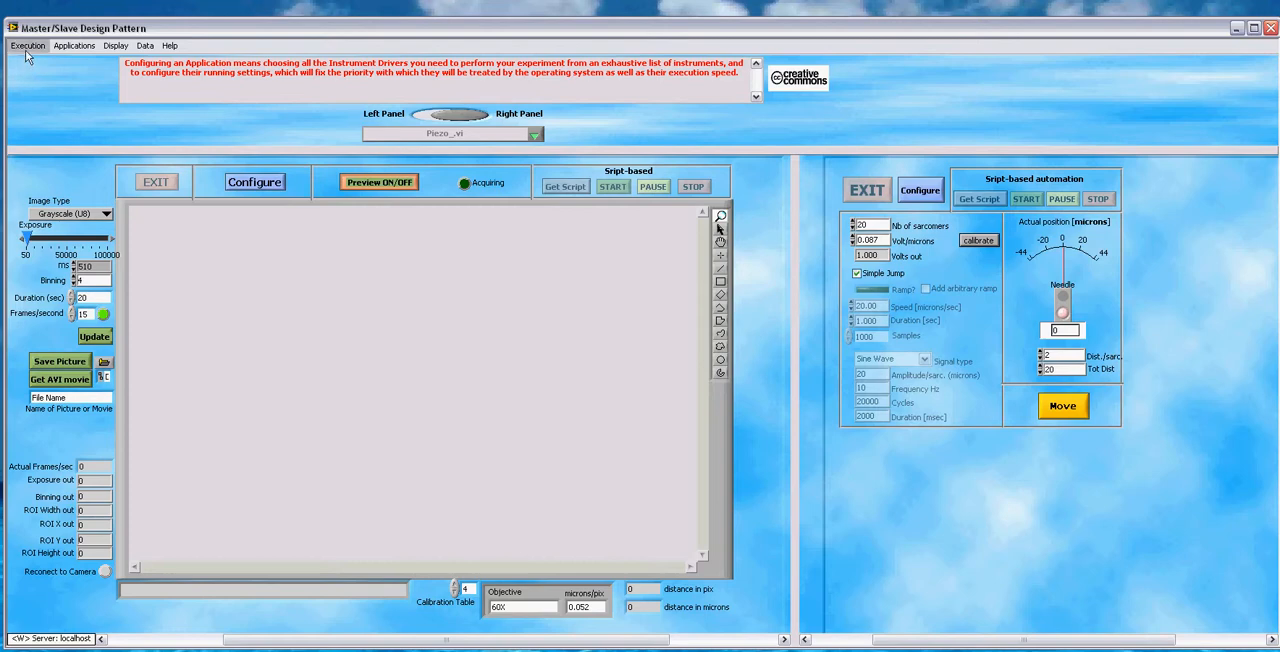
click(28, 60)
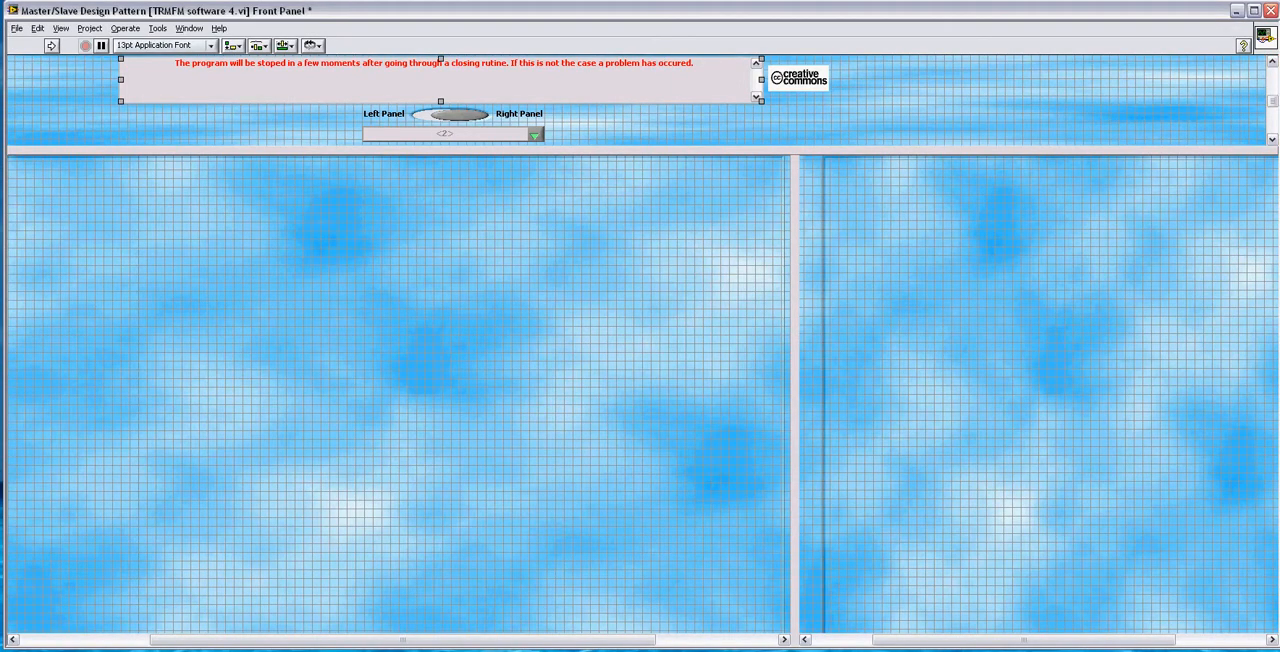